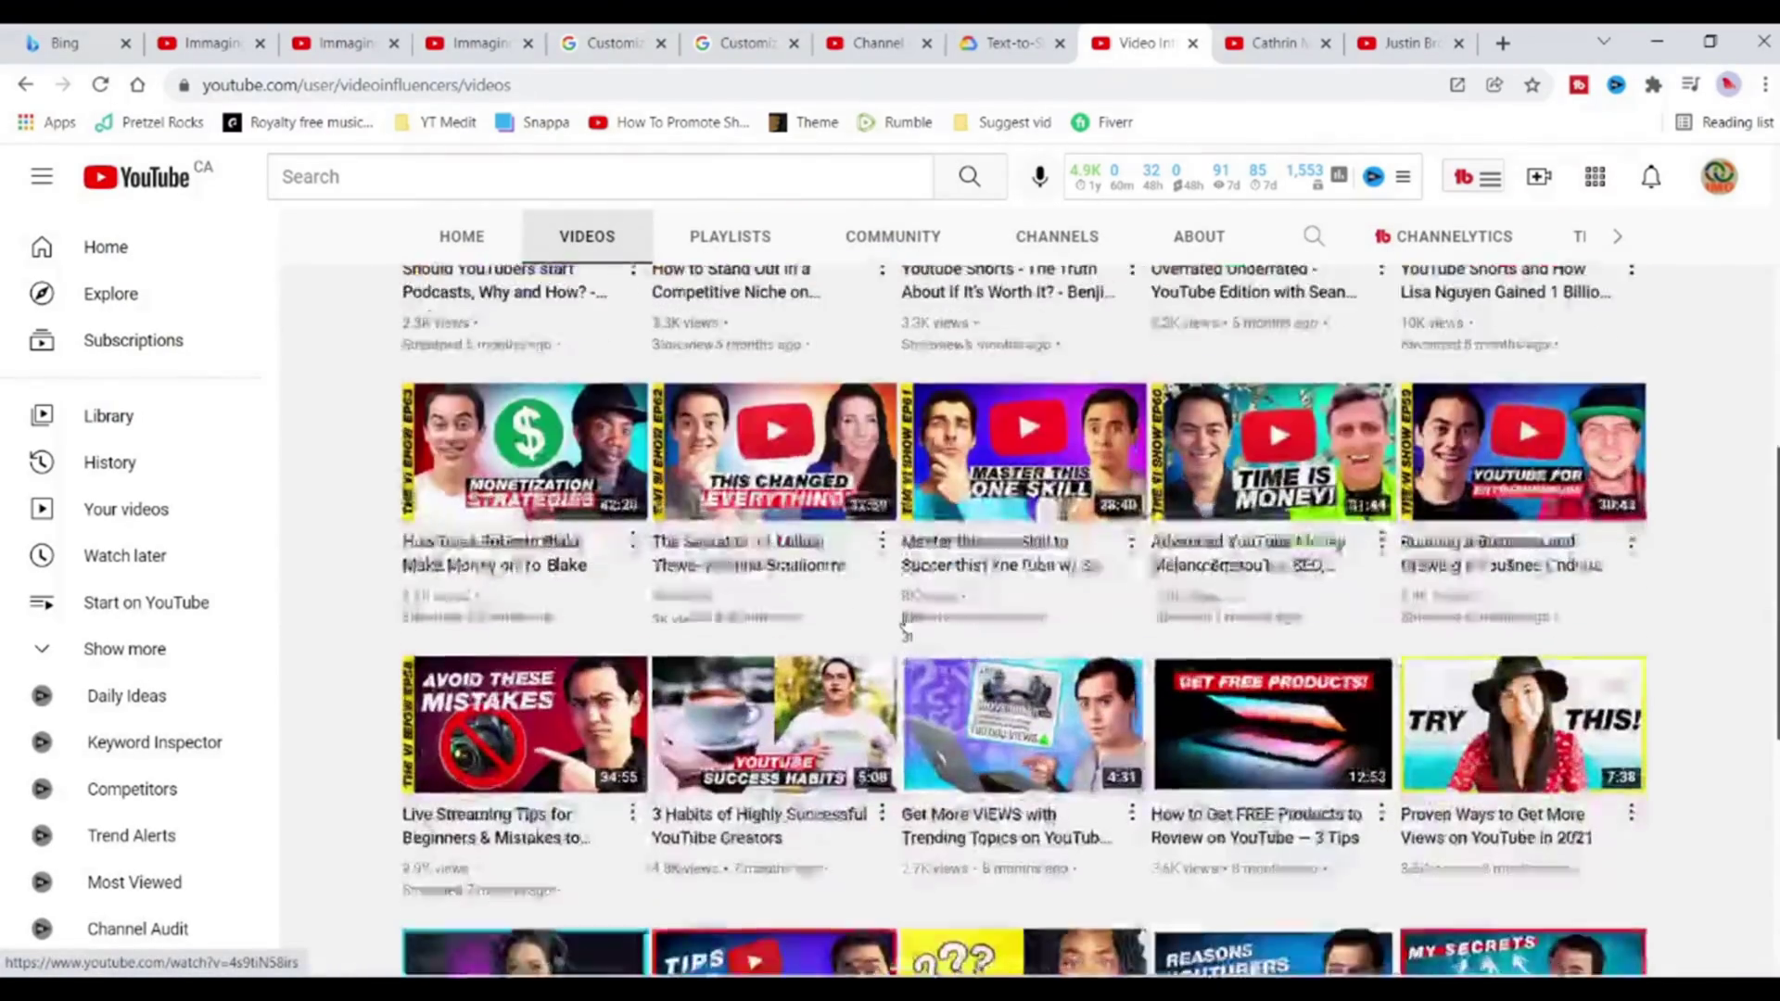
Scroll through another creator's channel Videos page in the next browser tab.
scroll(906, 619, "up", 10)
scroll(905, 617, "up", 4)
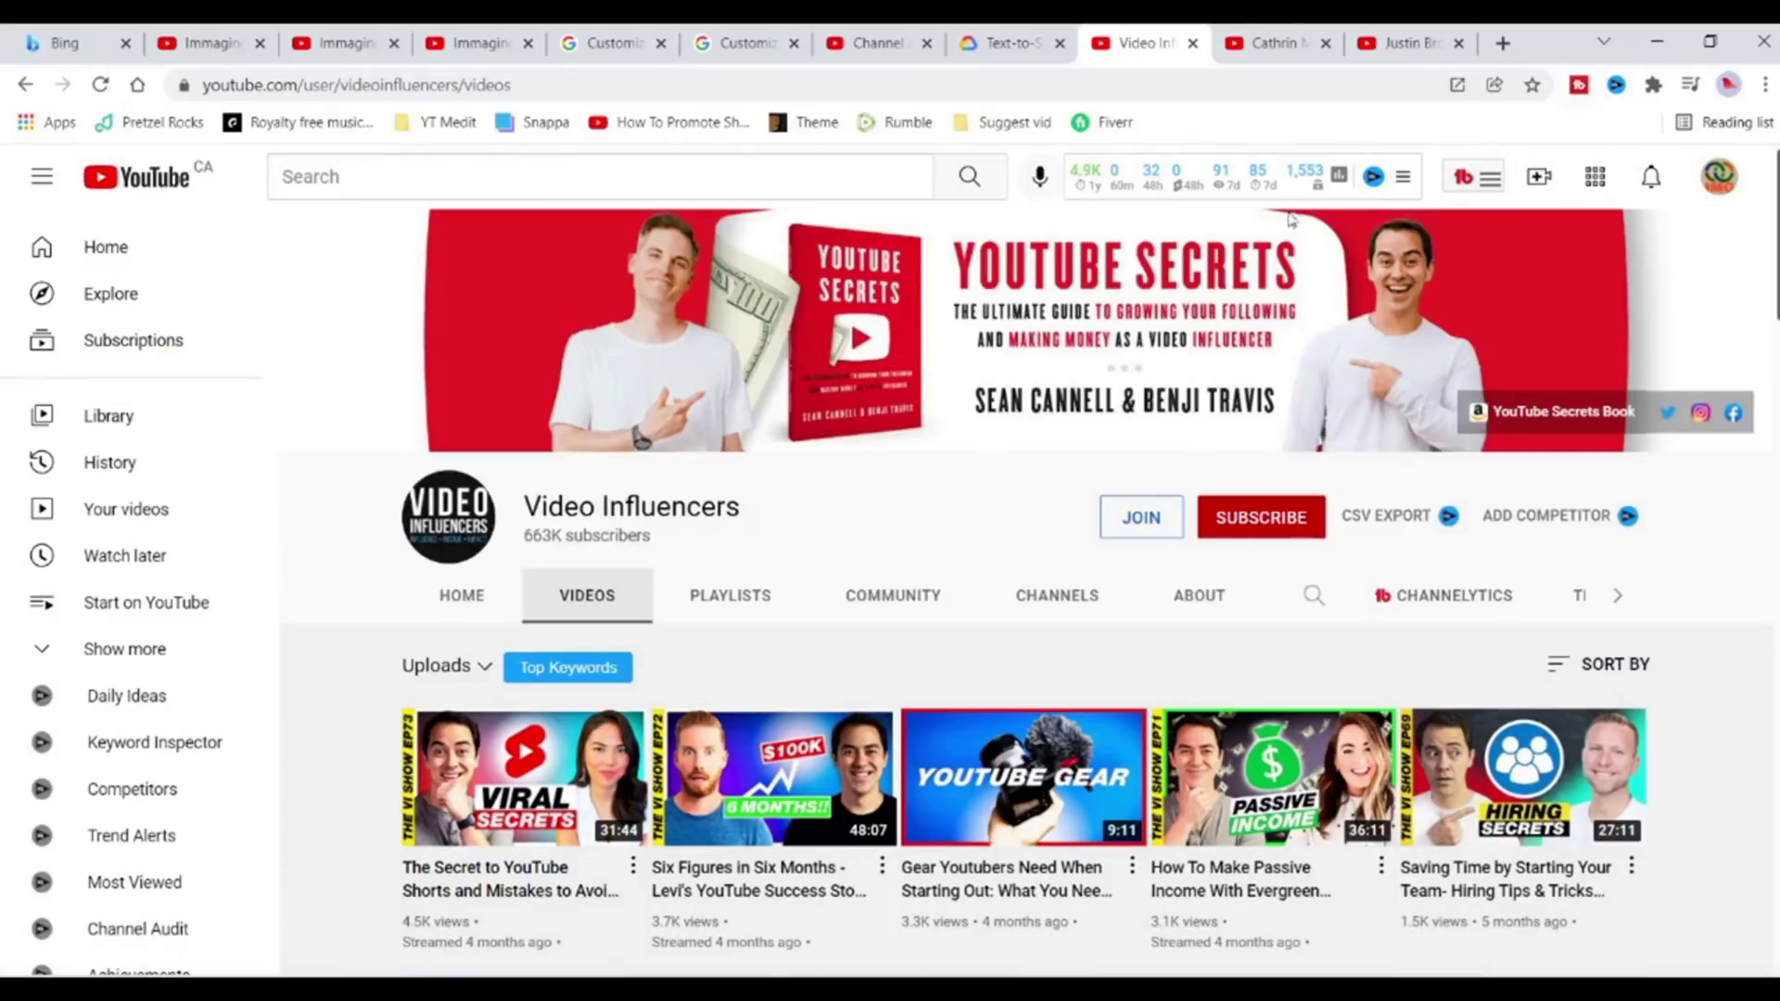
left_click(1272, 43)
scroll(574, 492, "up", 4)
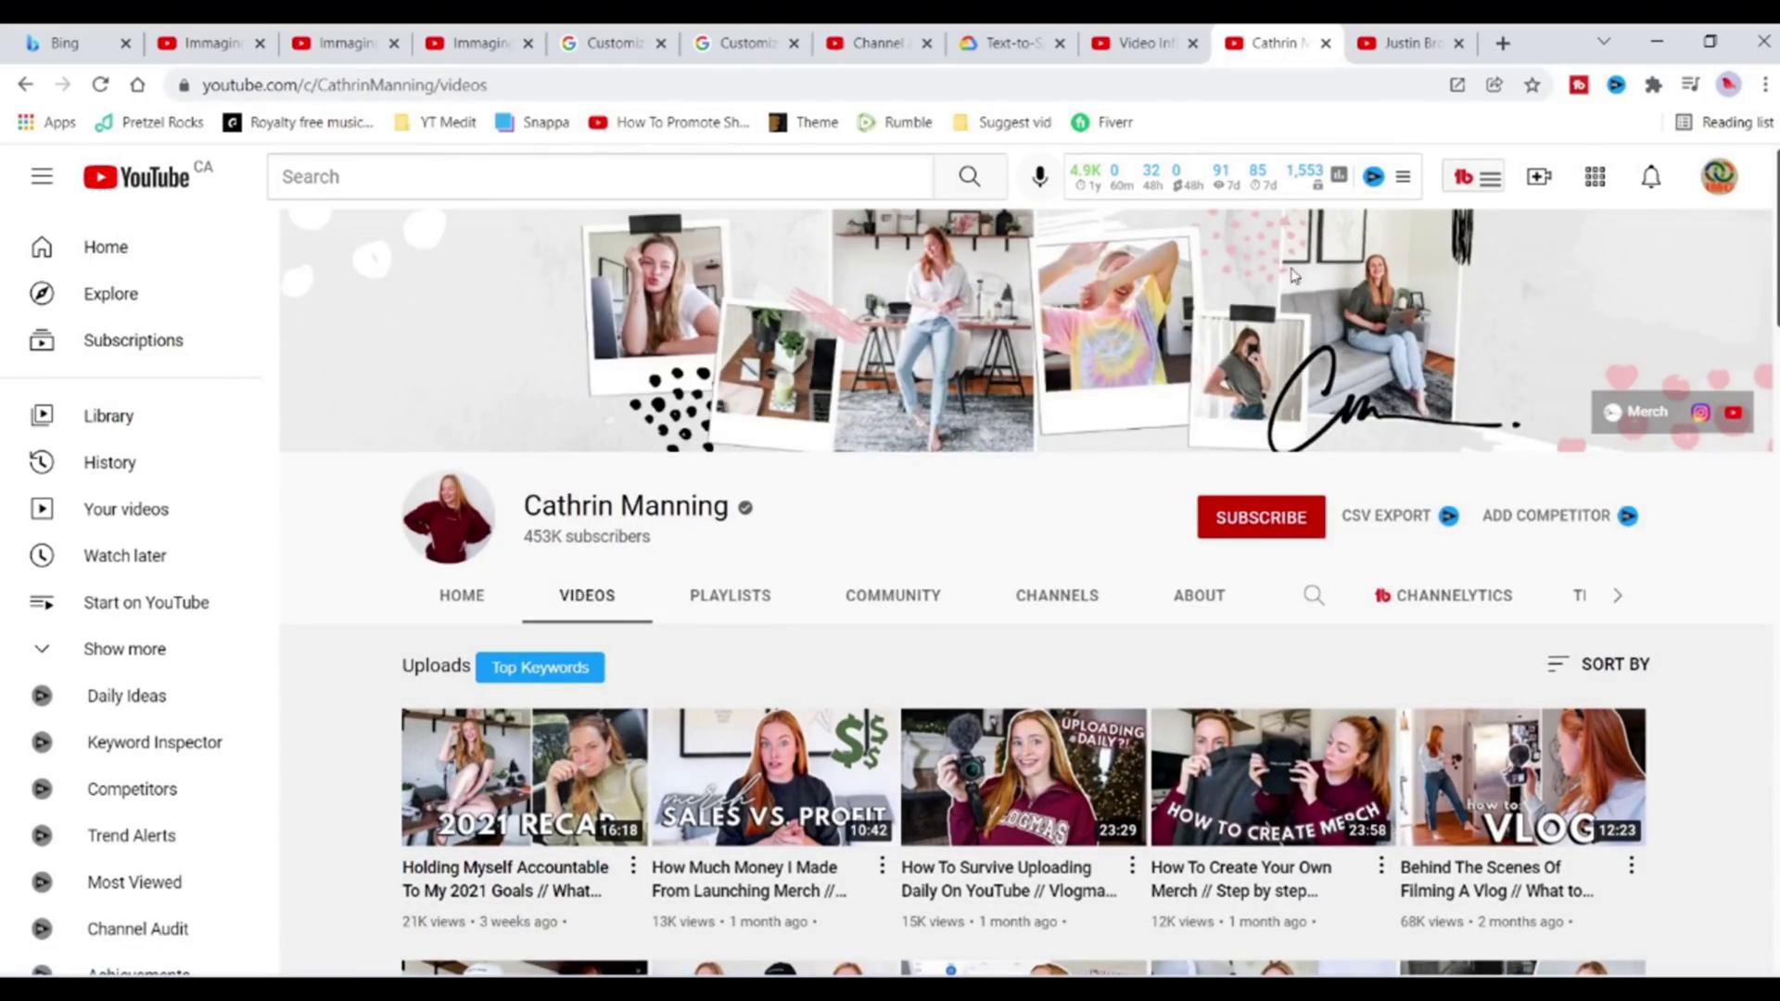
scroll(987, 695, "down", 6)
scroll(988, 695, "down", 10)
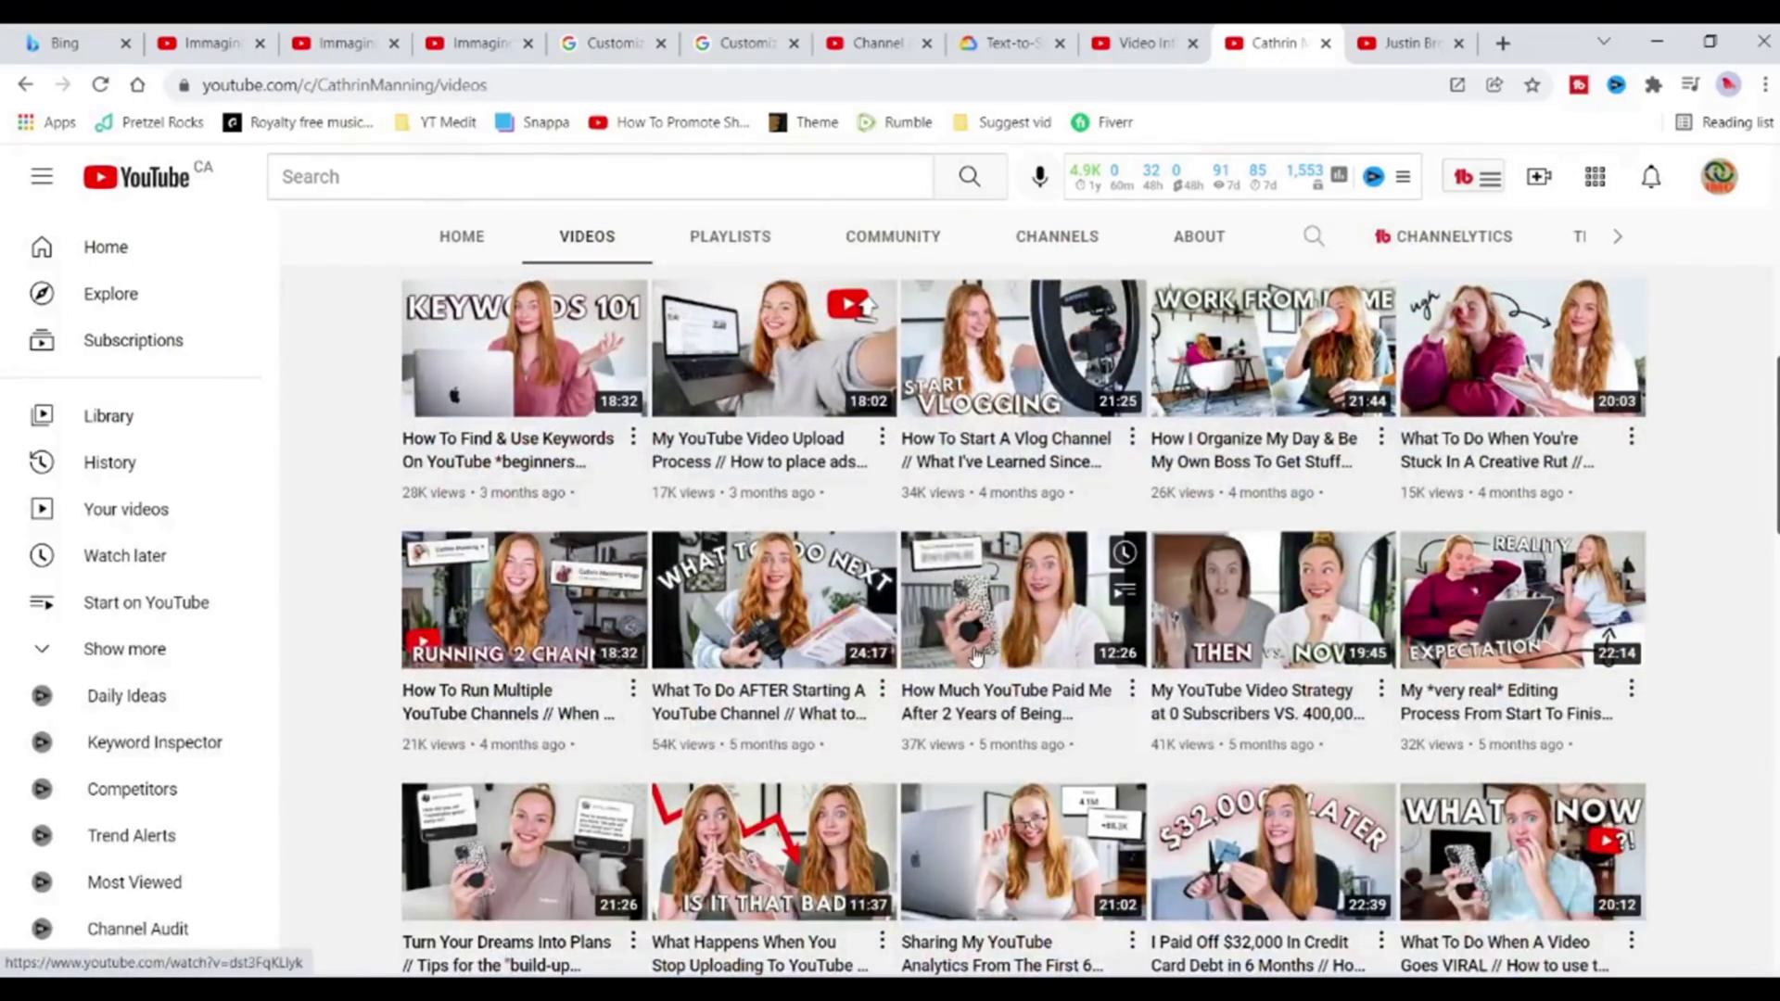
Switch to the Primal Video channel tab and scroll through its Videos page.
left_click(1407, 43)
scroll(708, 408, "down", 15)
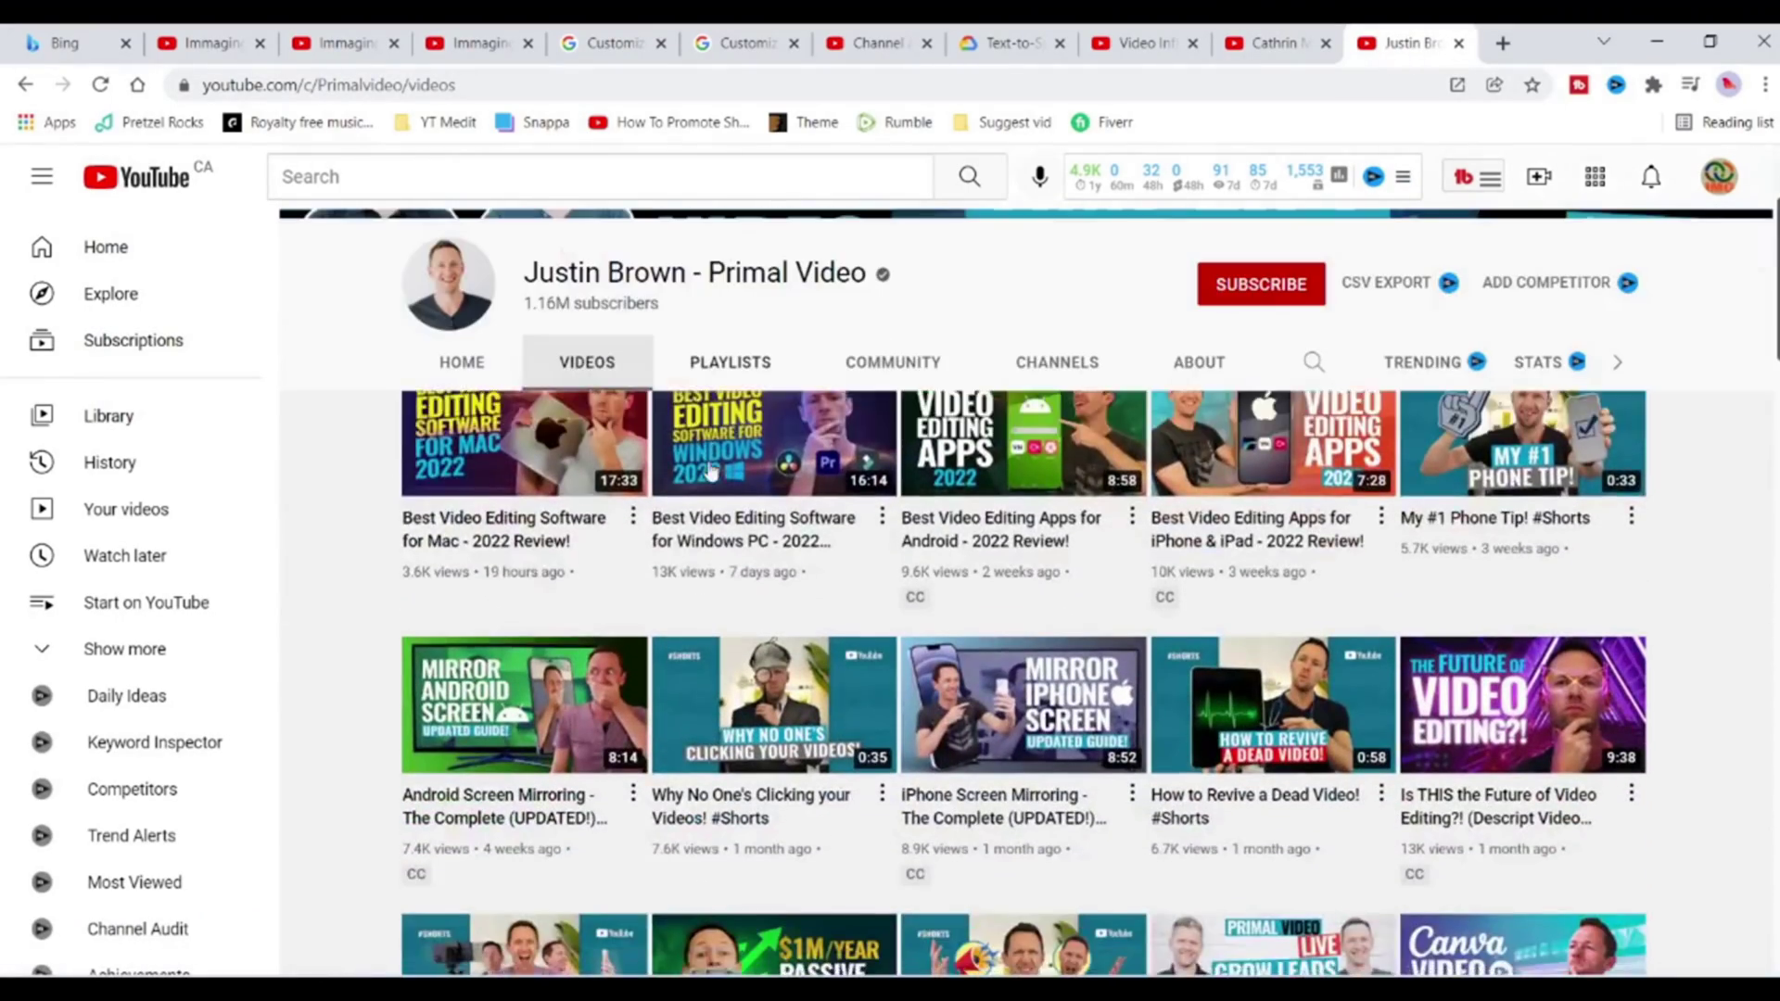
scroll(708, 722, "up", 15)
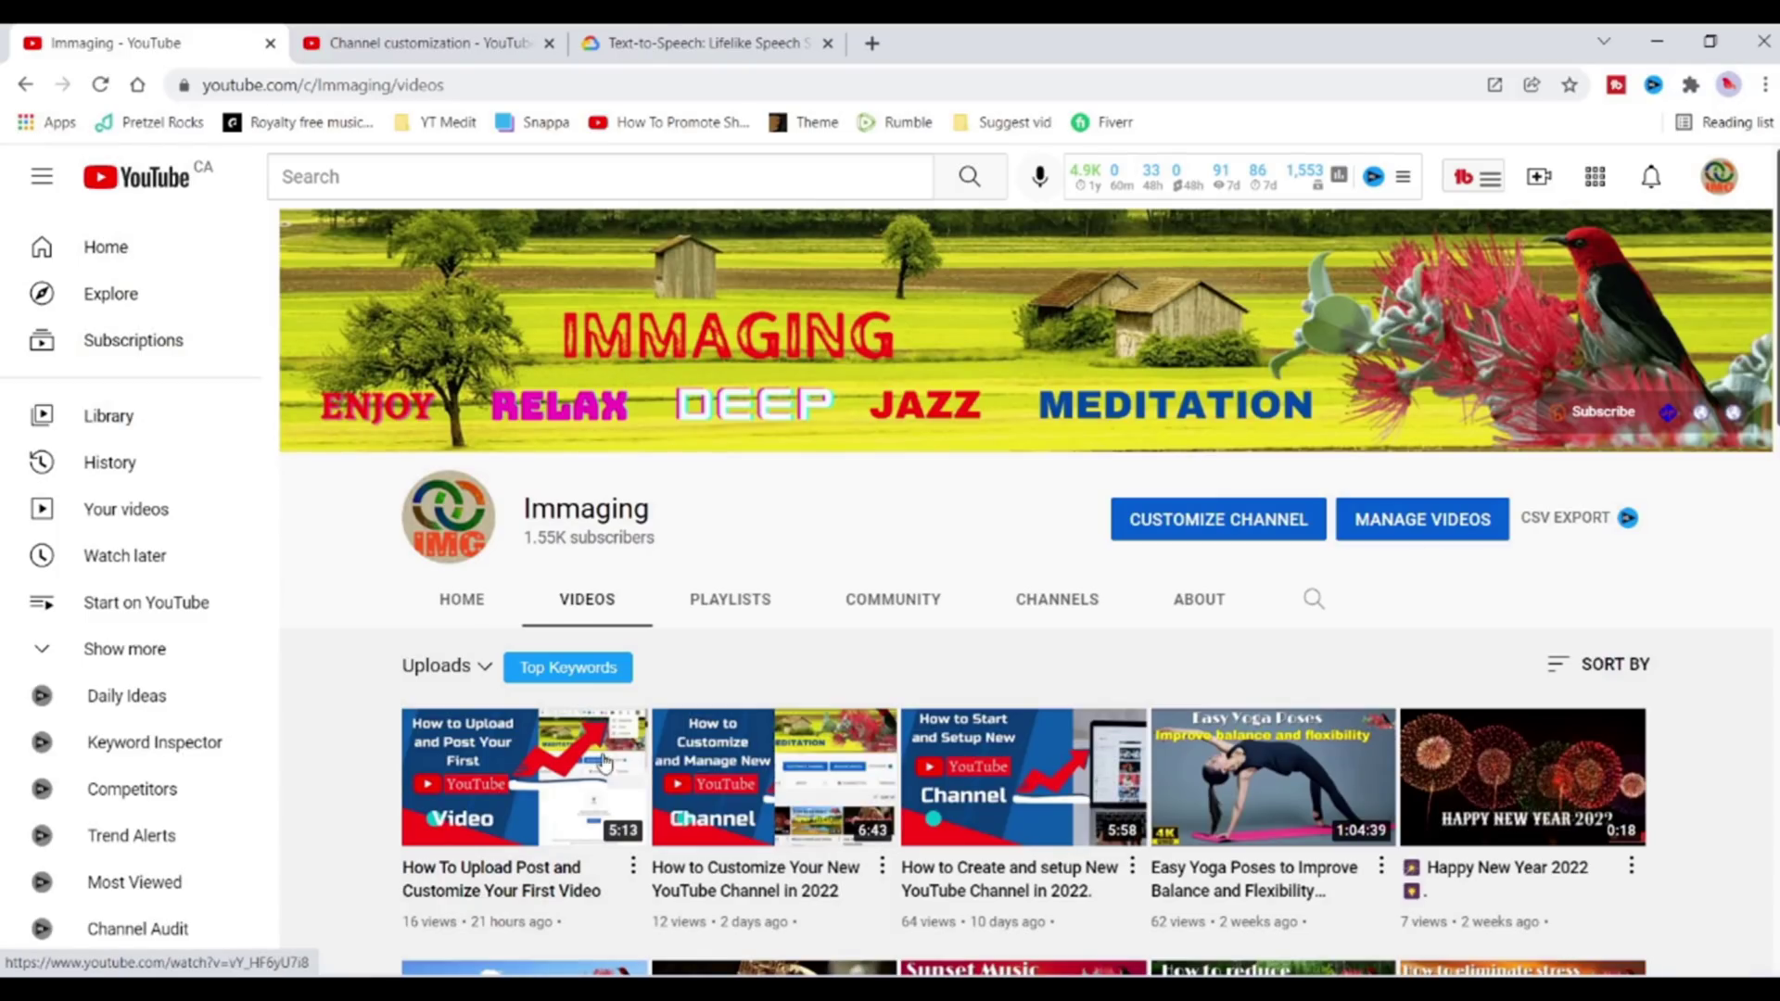
scroll(487, 876, "down", 10)
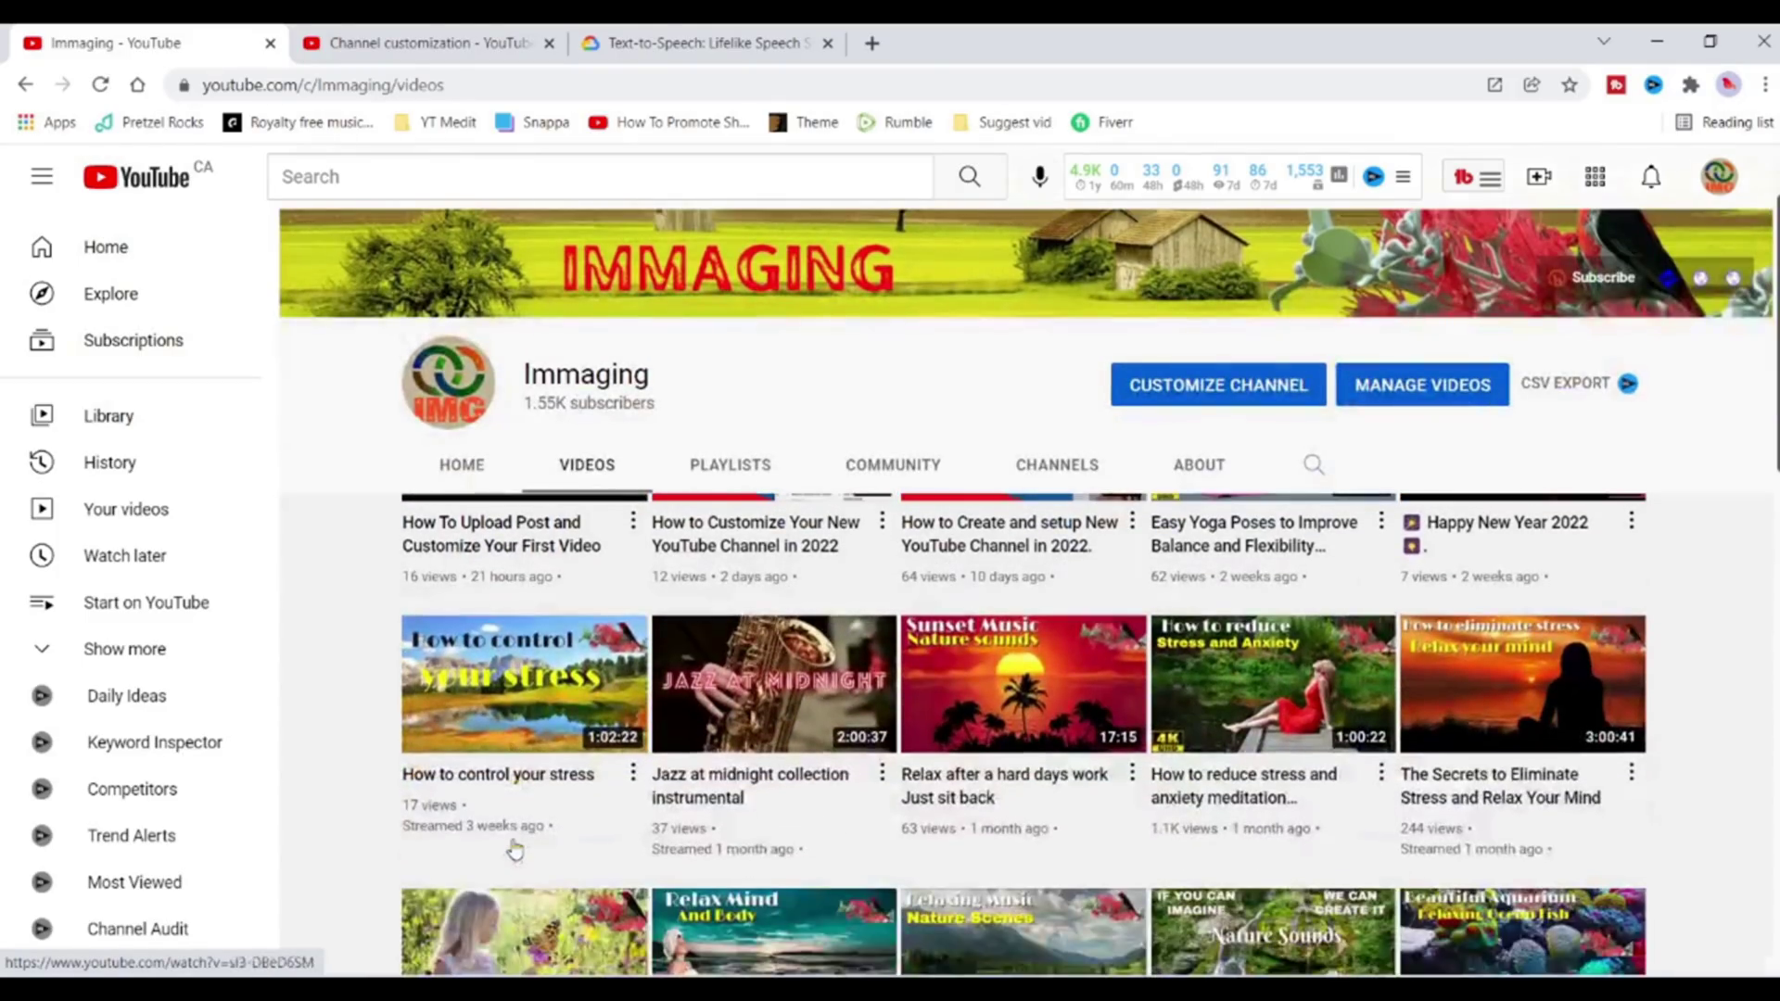
scroll(588, 749, "up", 10)
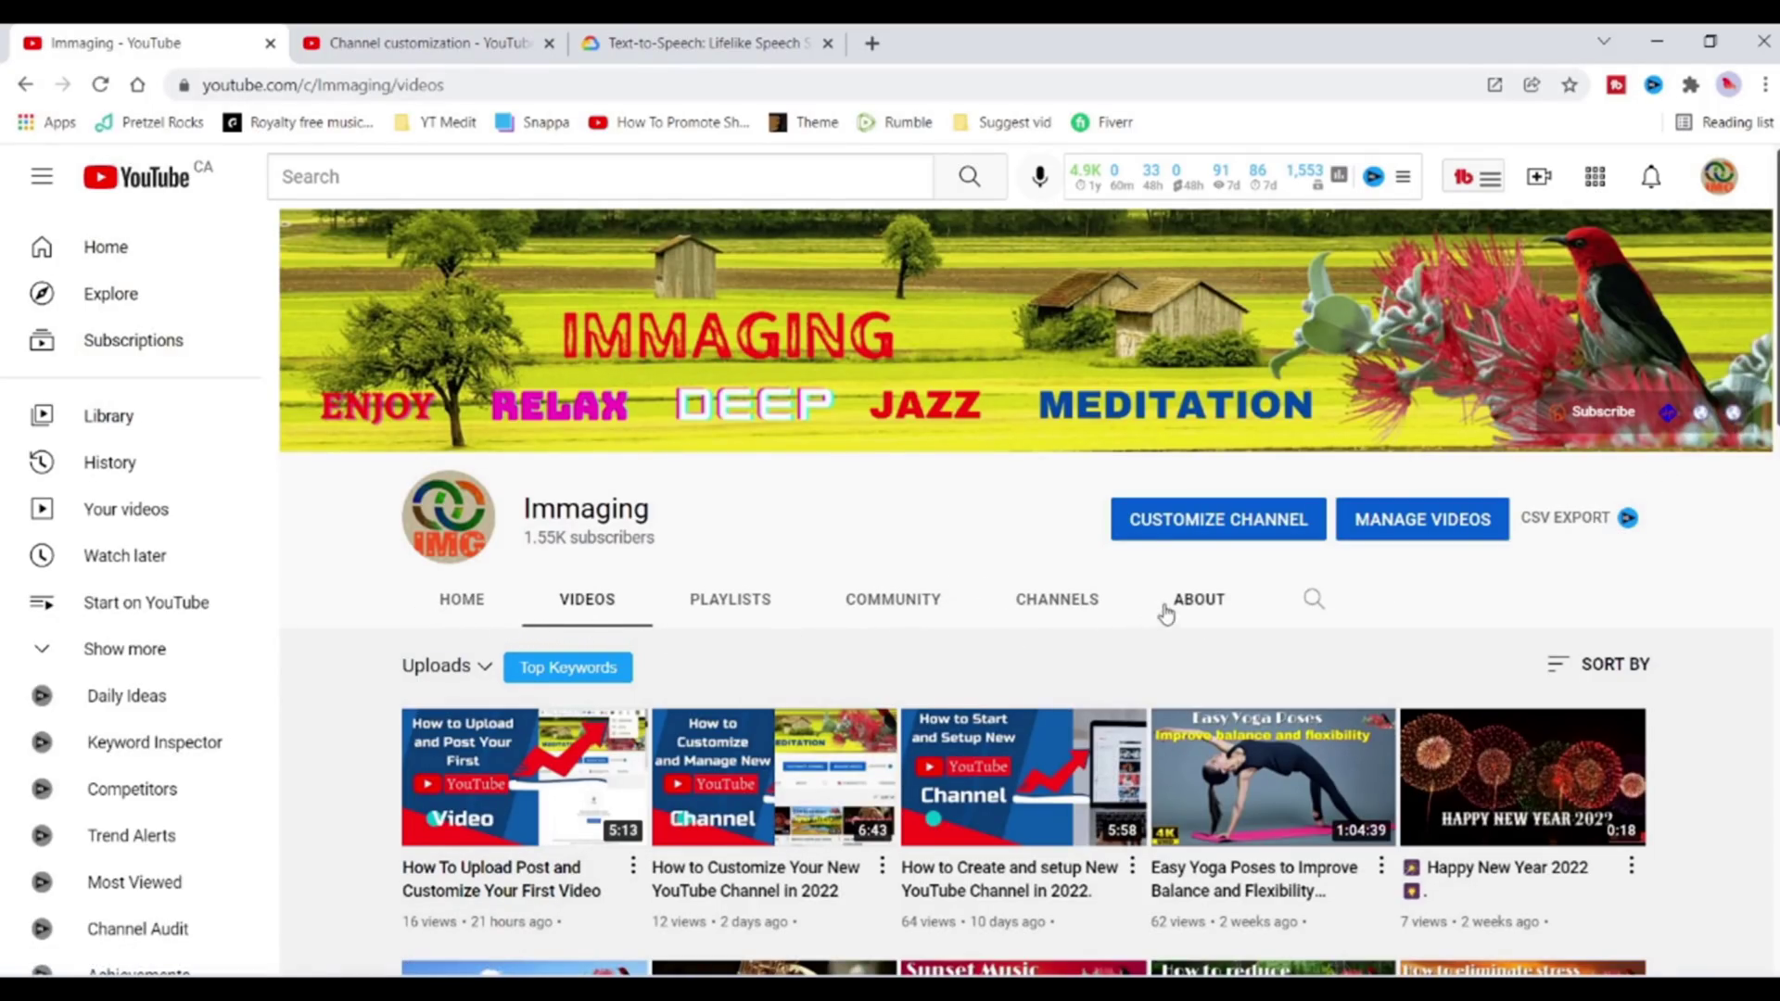
scroll(1252, 742, "down", 4)
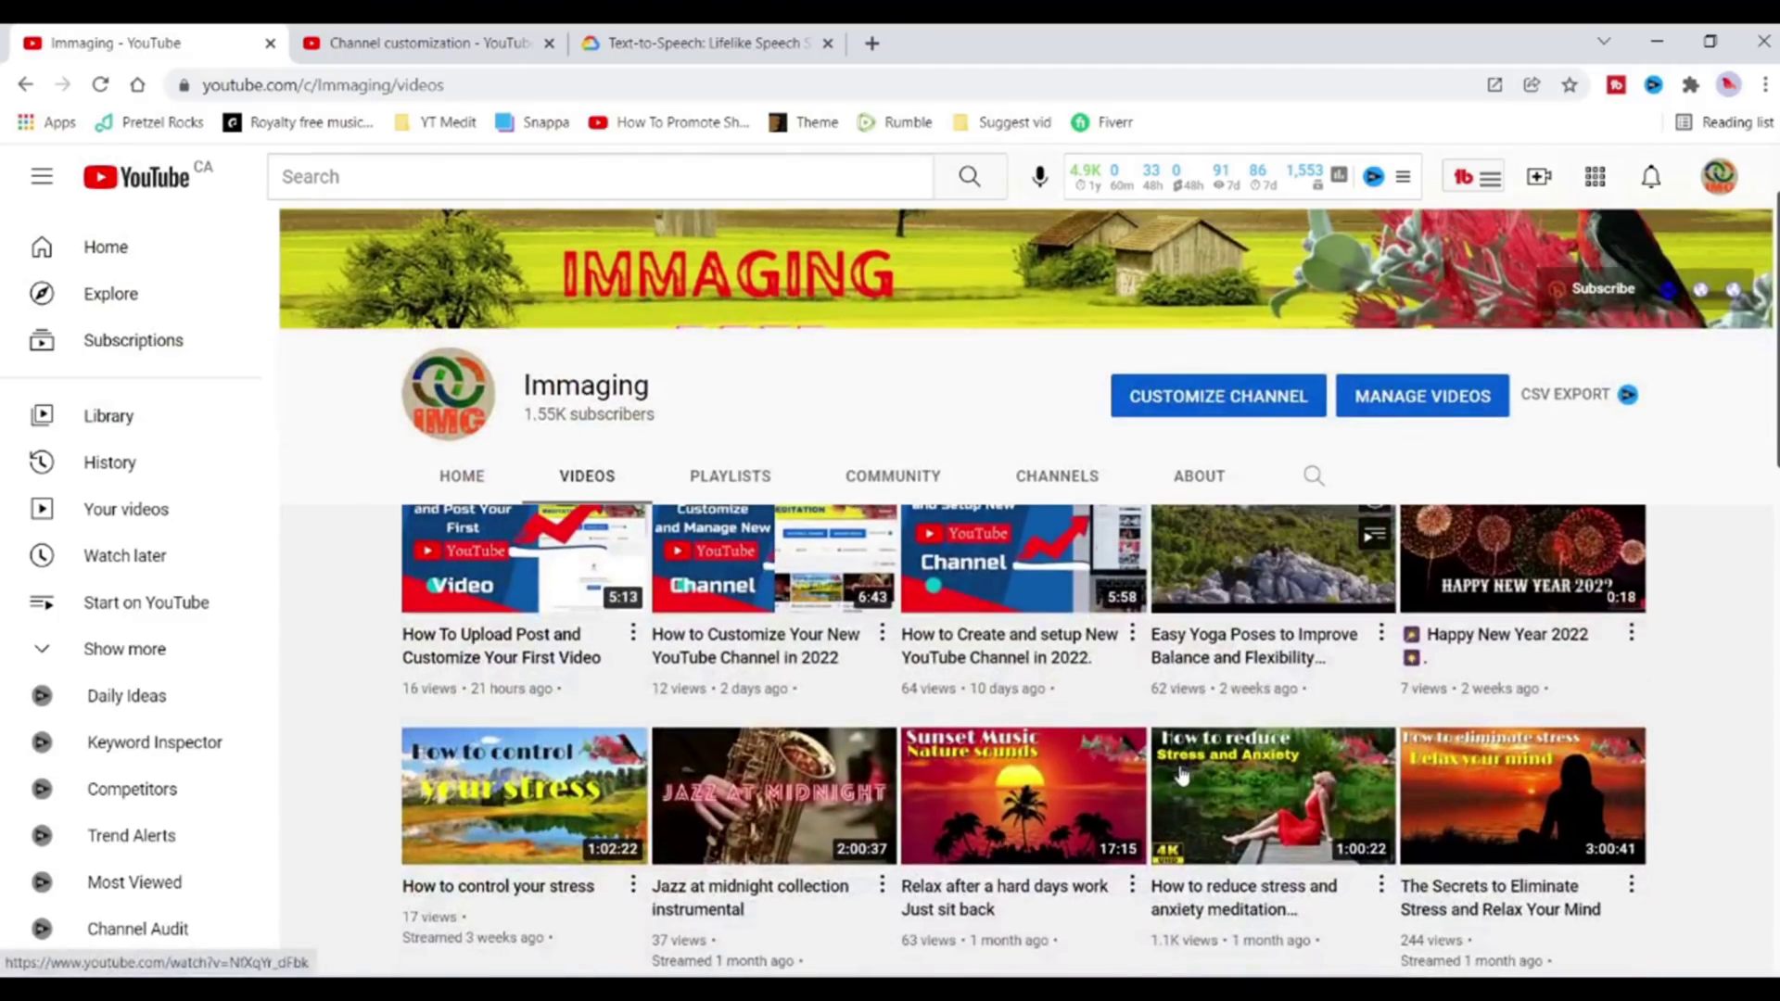
scroll(1113, 774, "up", 3)
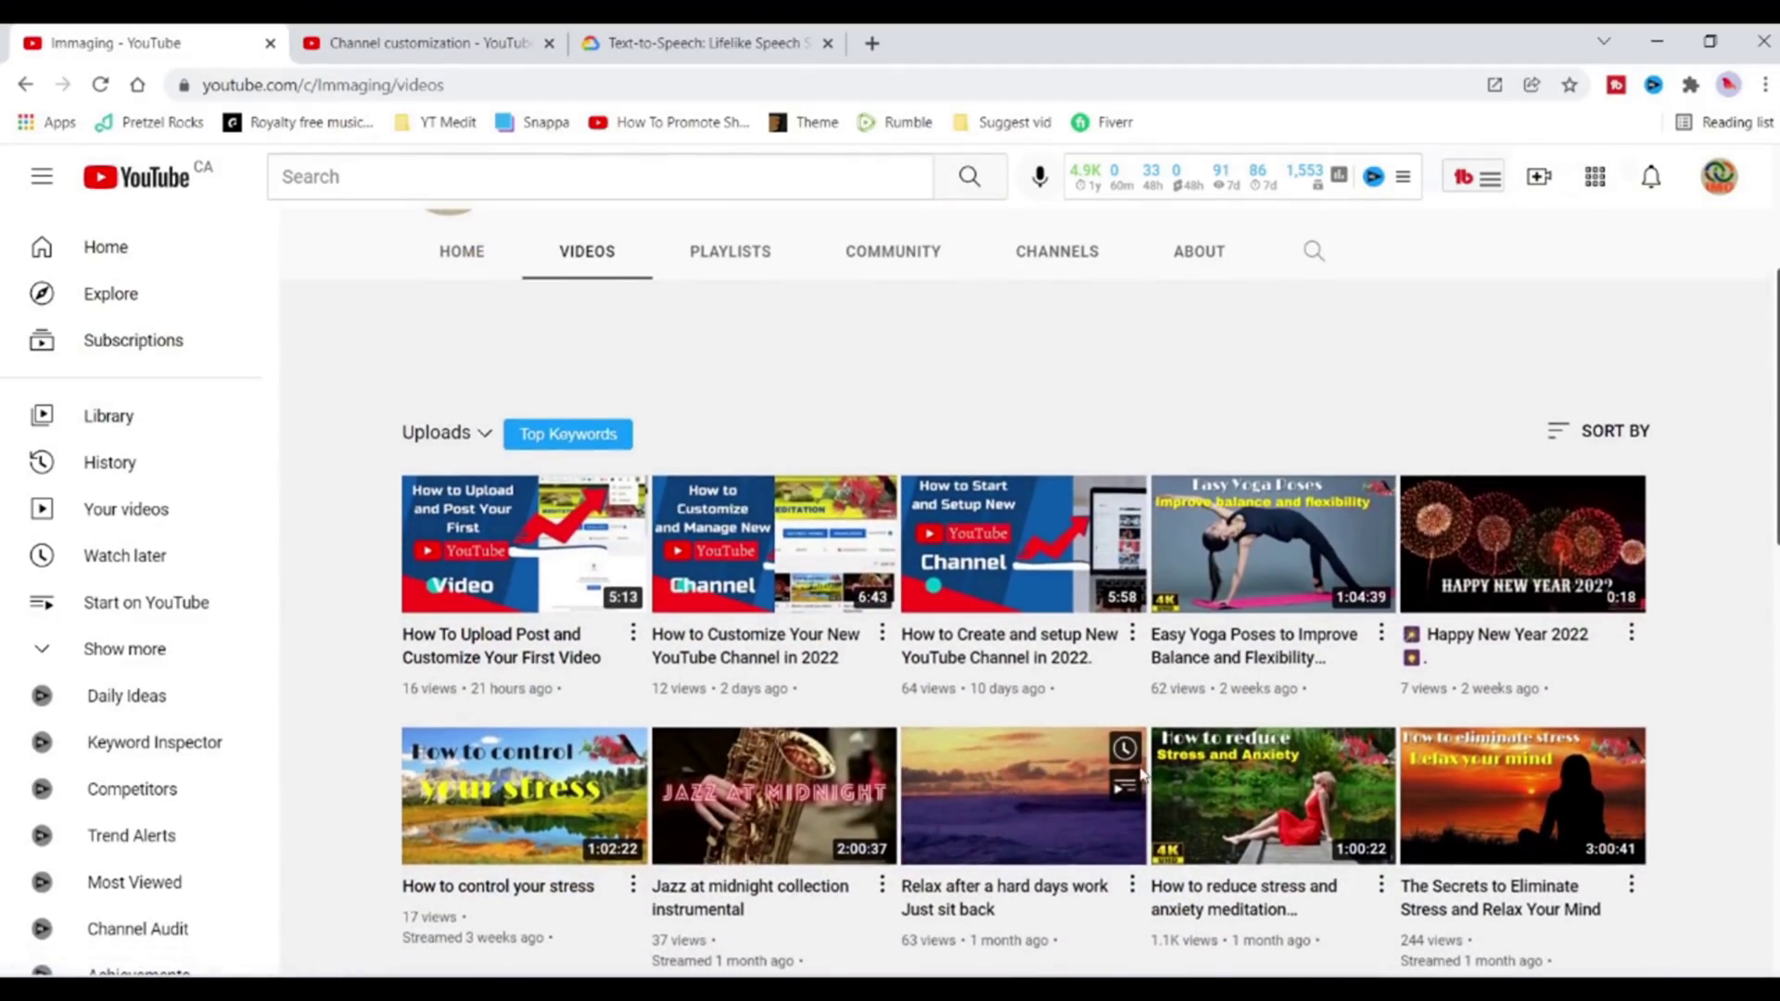
scroll(1073, 769, "up", 2)
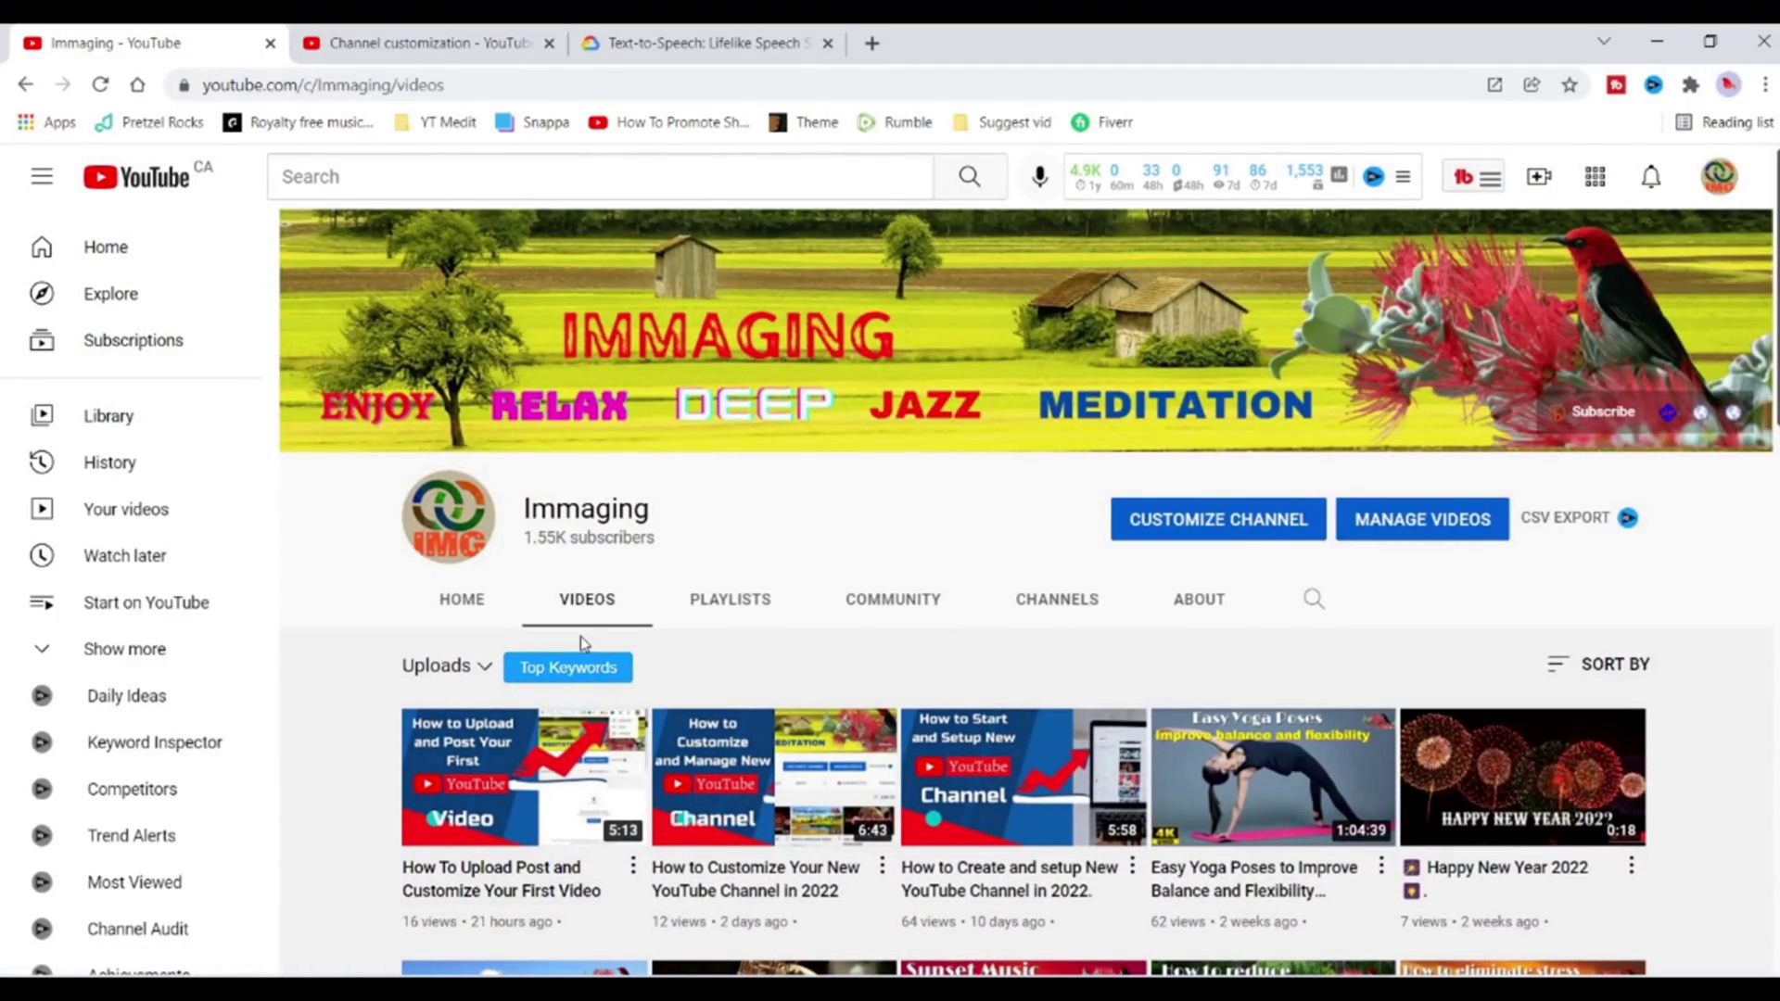
left_click(1173, 519)
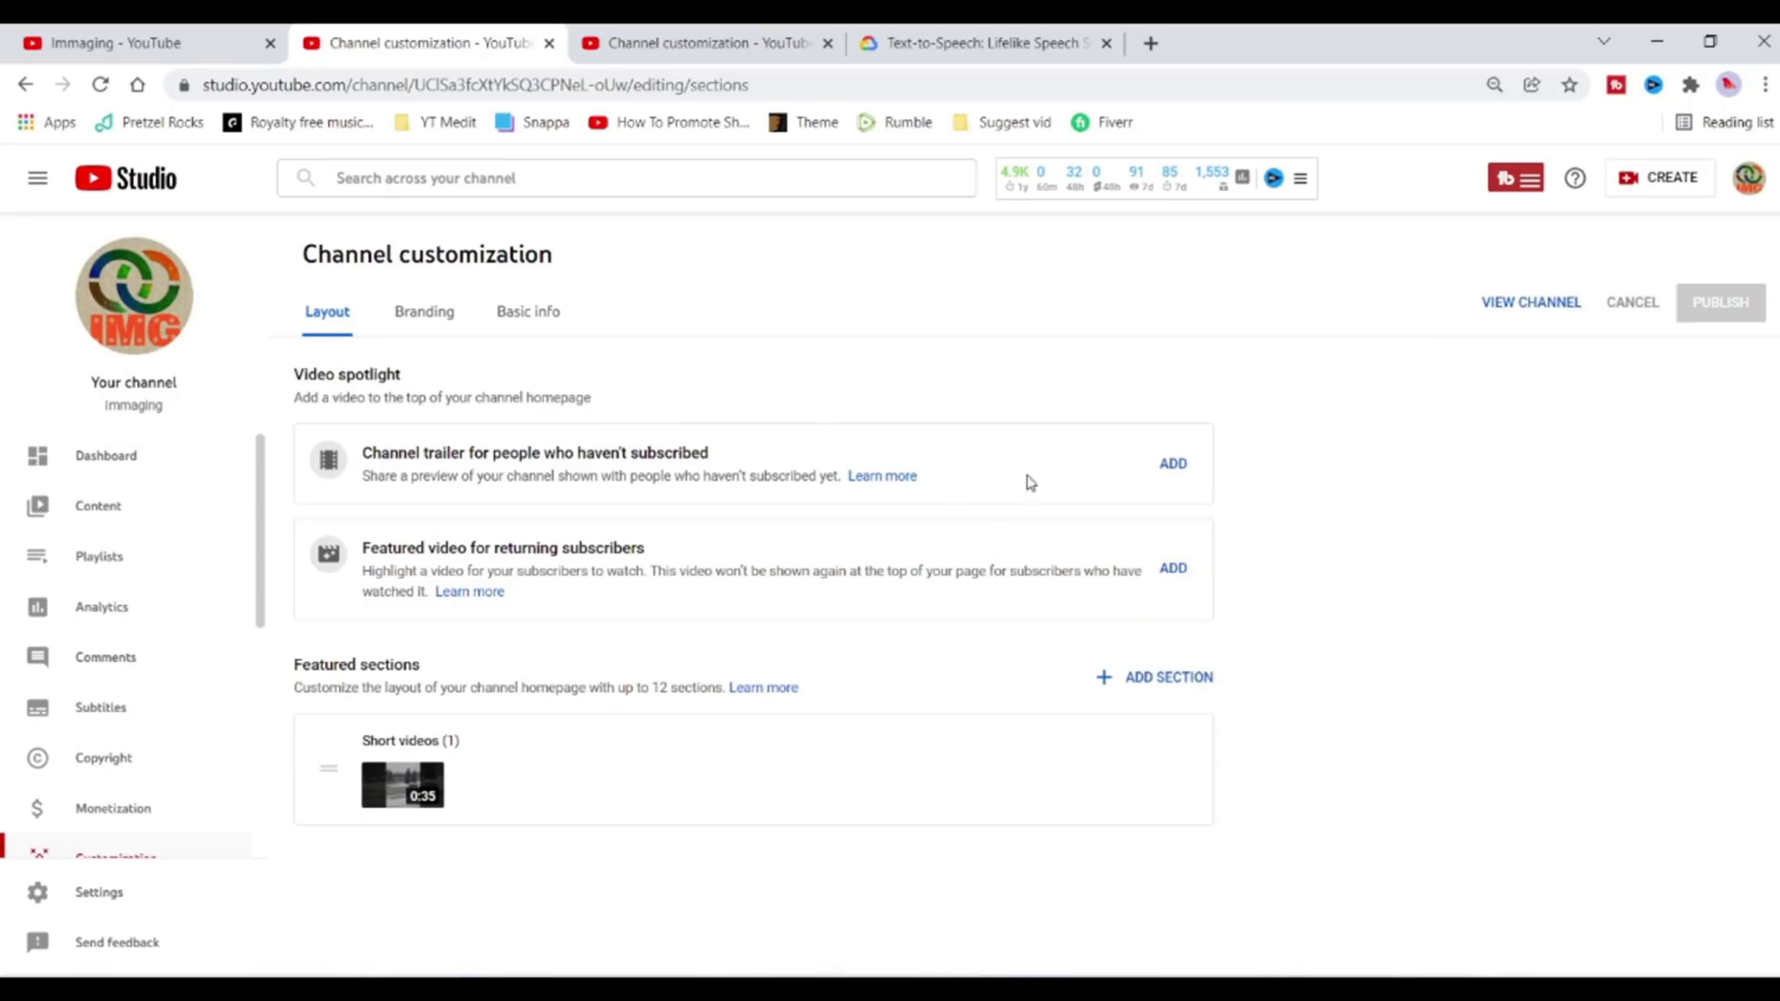
Highlight the Channel trailer heading and its description on the Layout tab to point them out.
left_click_drag(360, 454, 736, 451)
left_click(1441, 485)
left_click(1585, 564)
left_click_drag(363, 462, 714, 452)
left_click(1343, 473)
left_click_drag(364, 491, 843, 500)
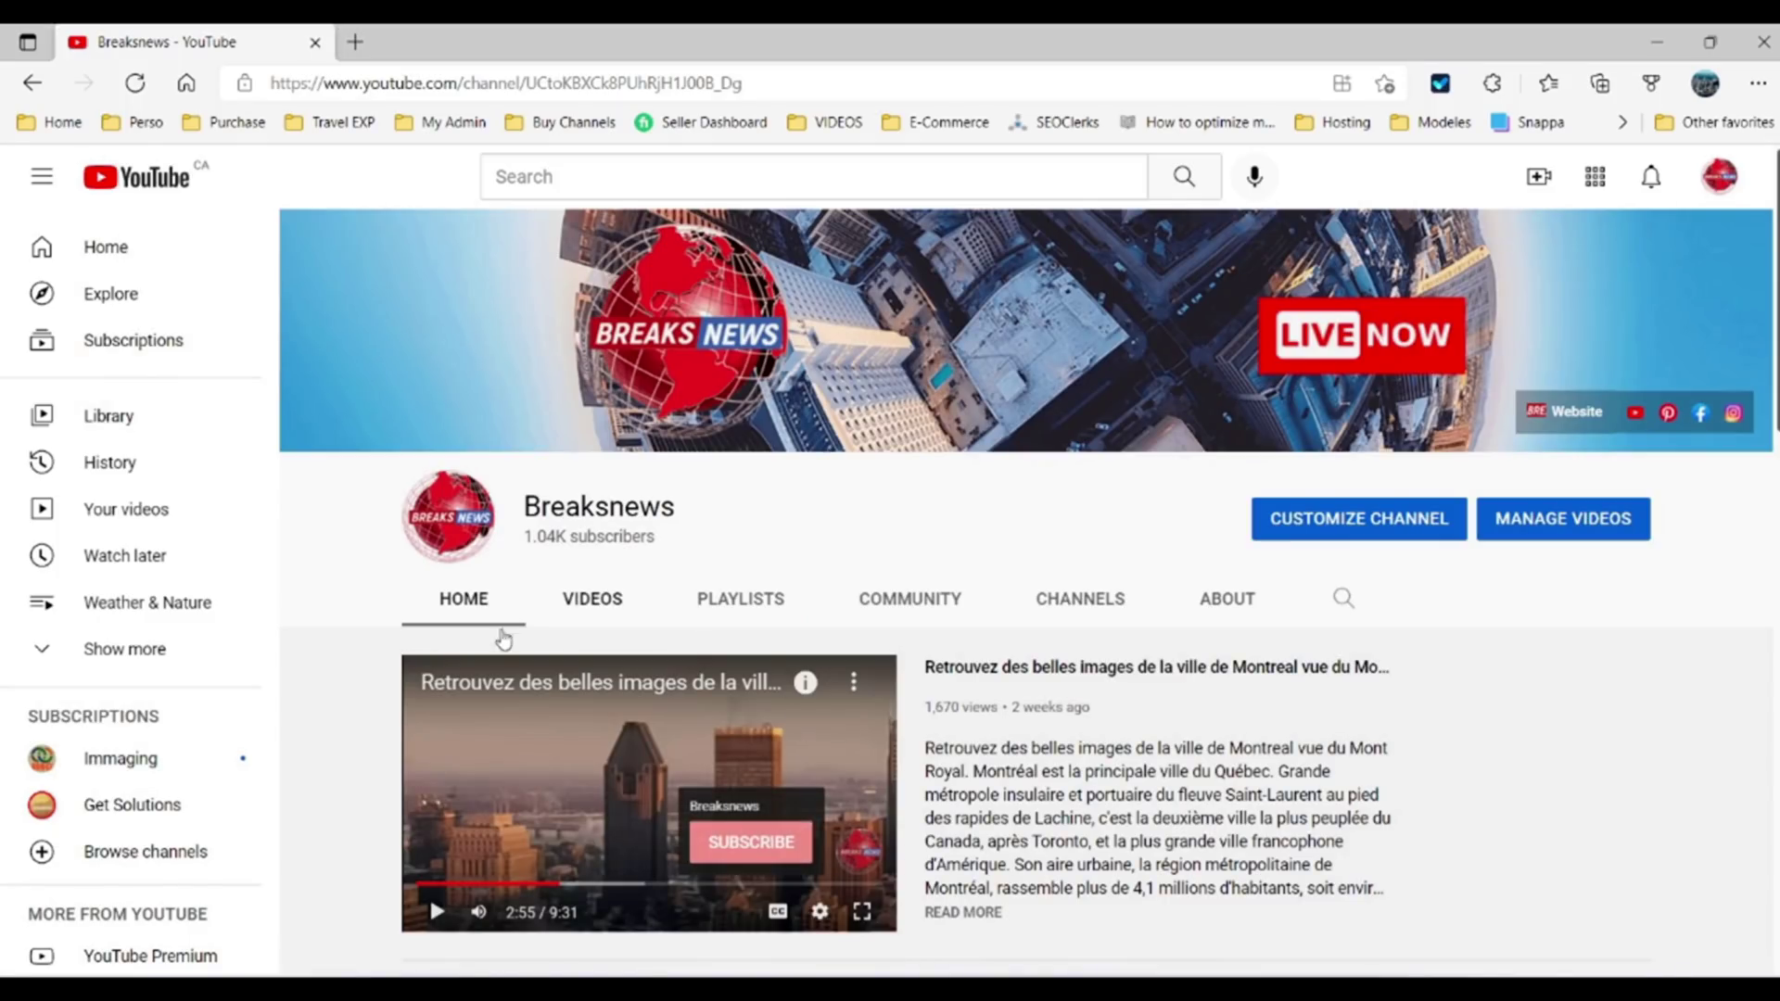
scroll(1390, 720, "down", 1)
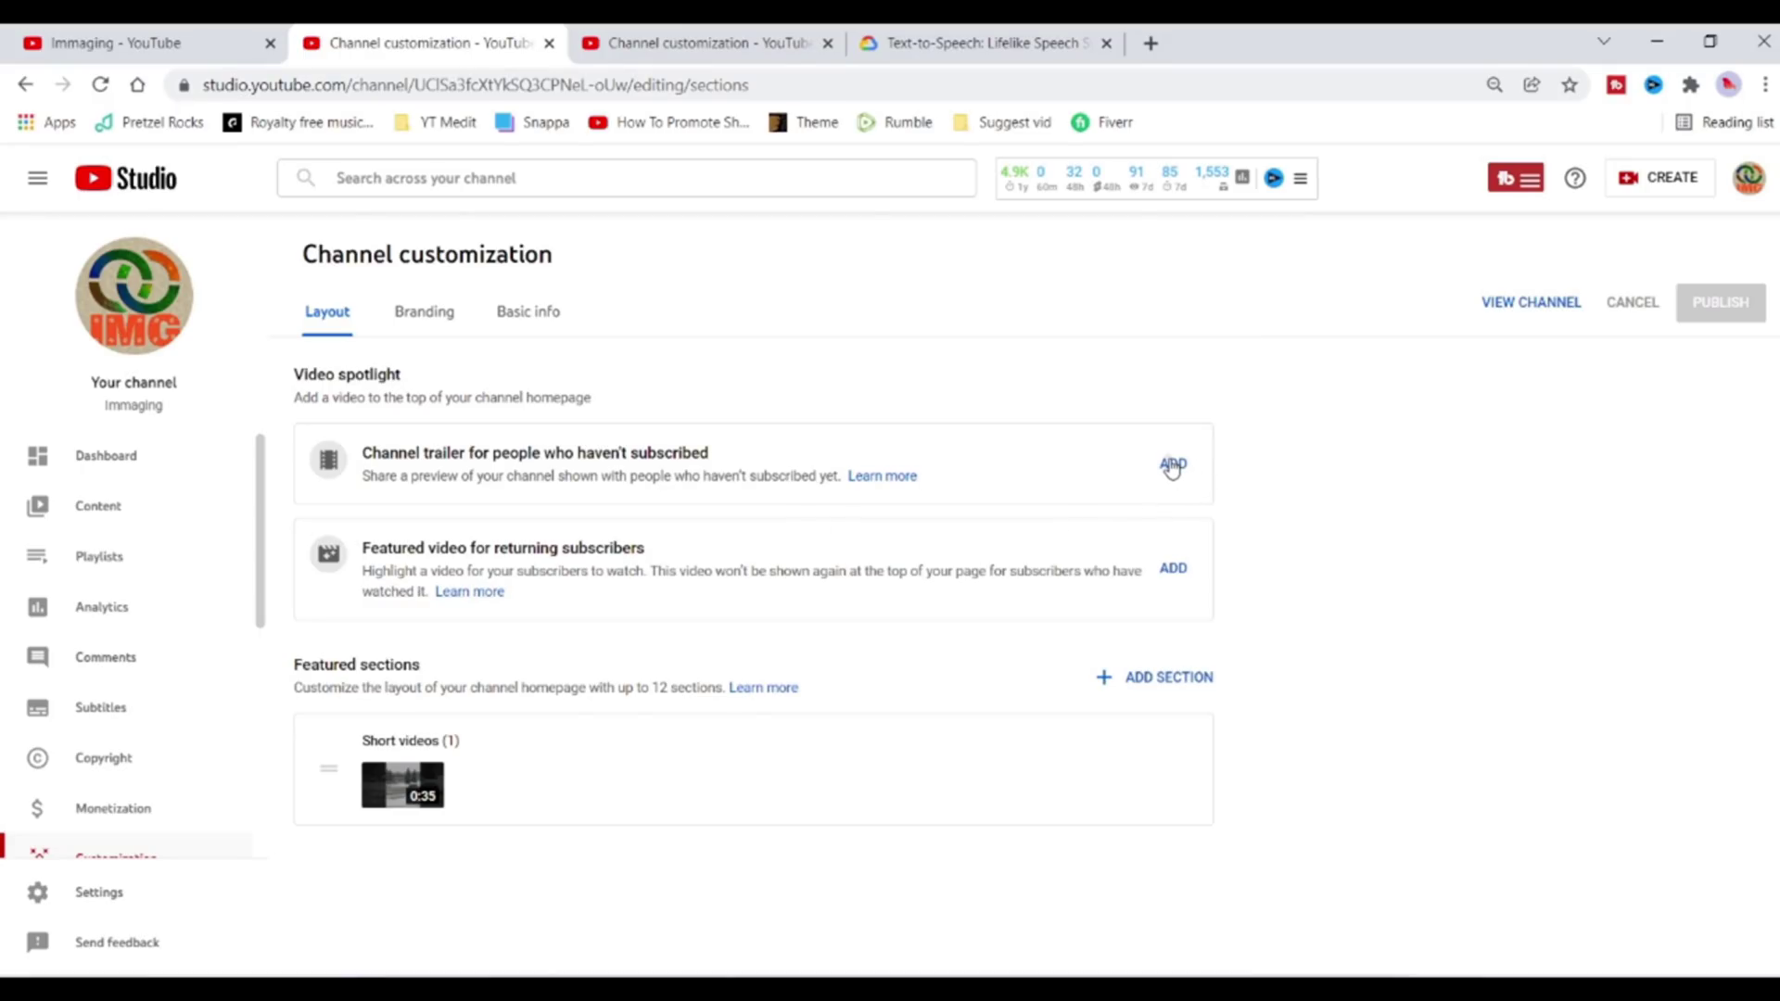
Set 'How to Create and setup New YouTube Channel in 2022' as the channel trailer, then highlight the featured-video heading.
left_click(1173, 464)
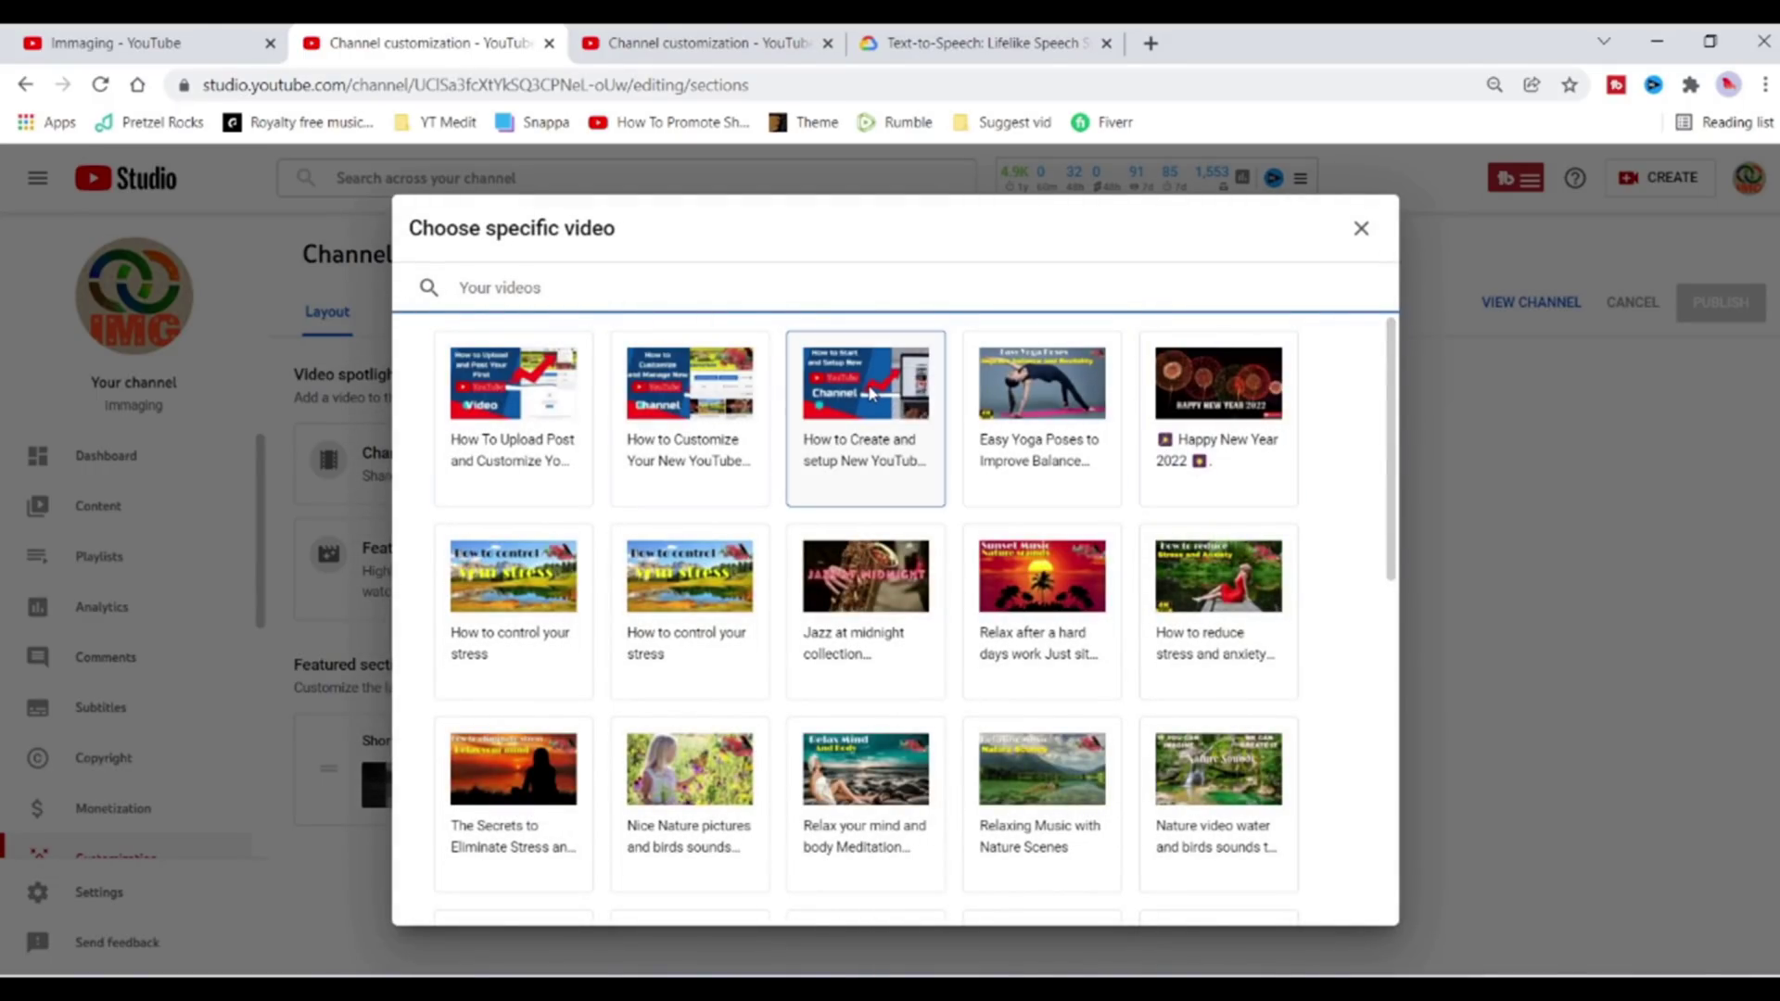
left_click(871, 393)
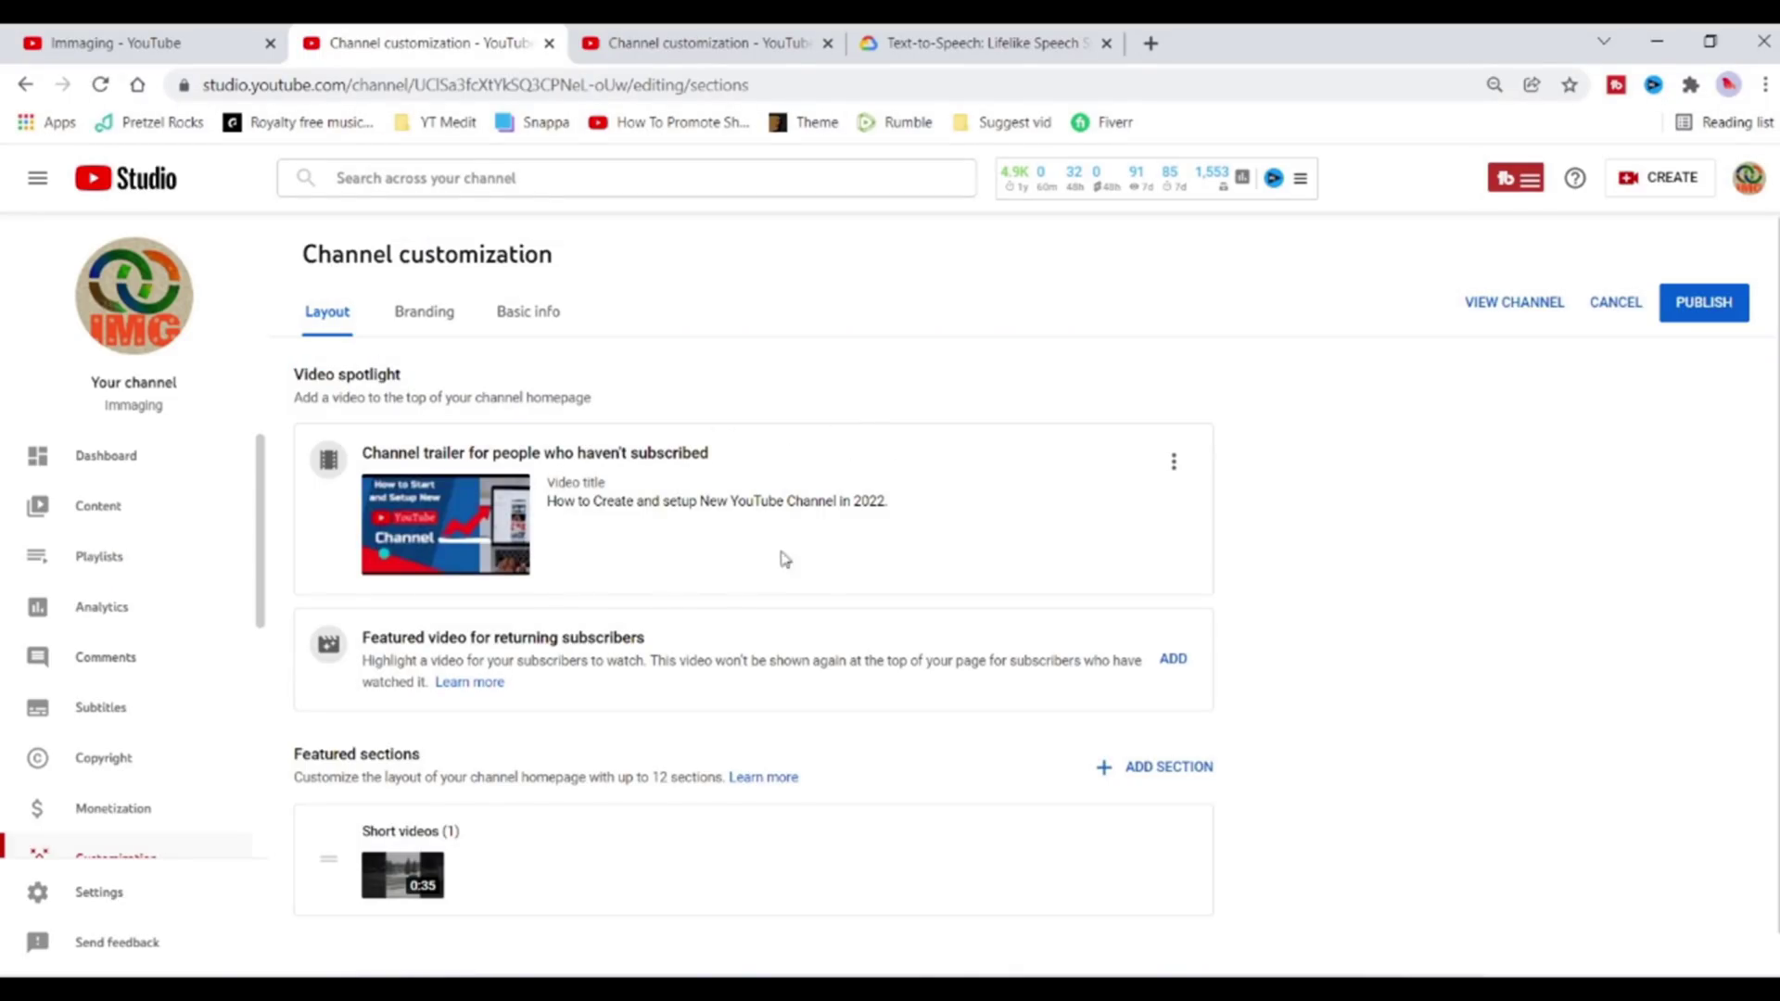
left_click_drag(364, 637, 663, 624)
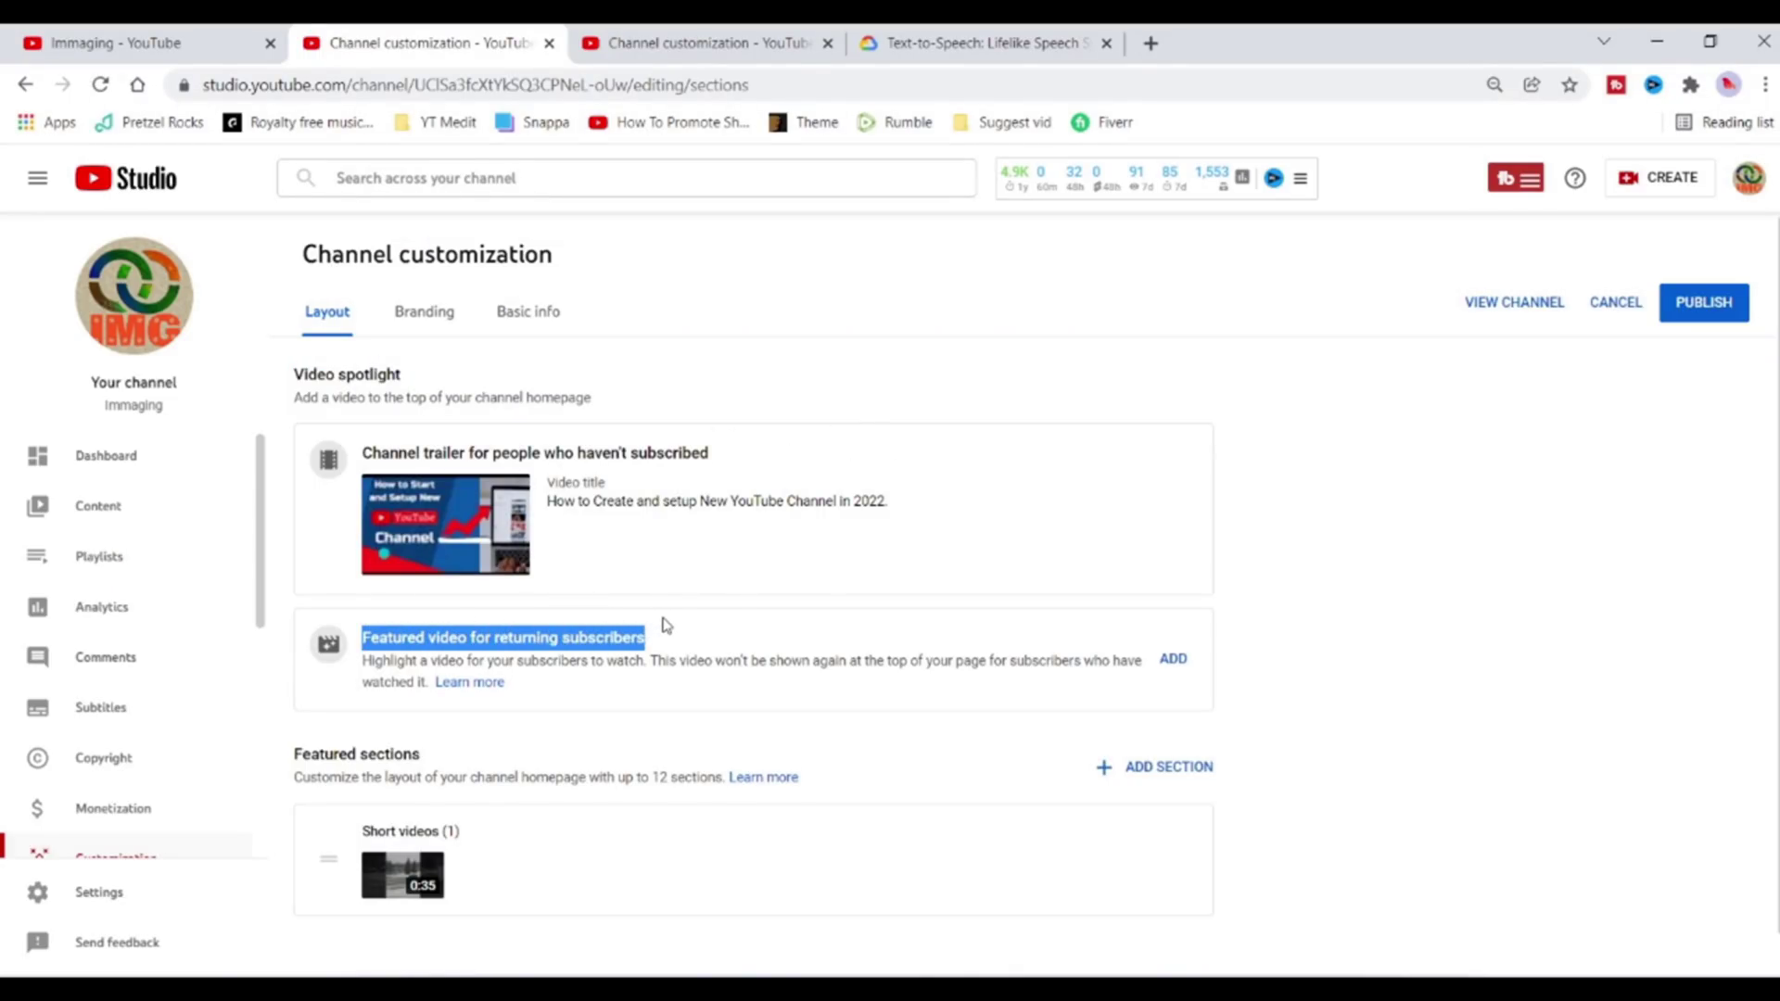
left_click_drag(364, 661, 934, 685)
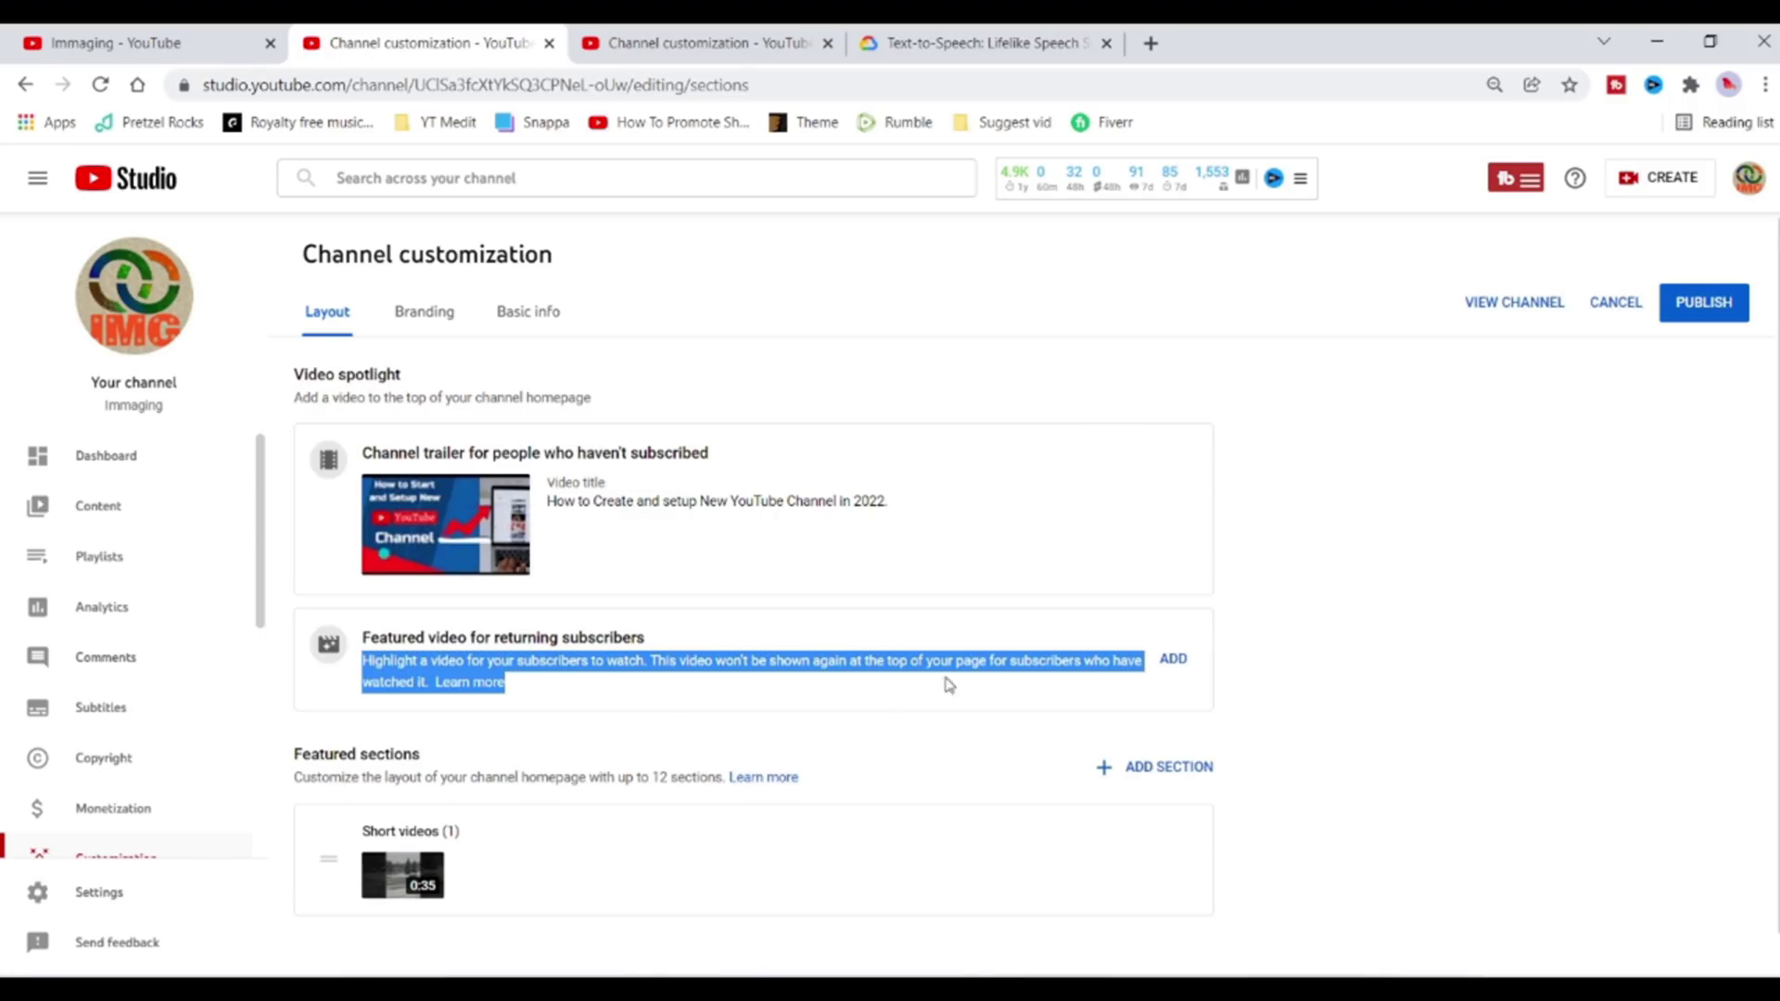
left_click(1443, 649)
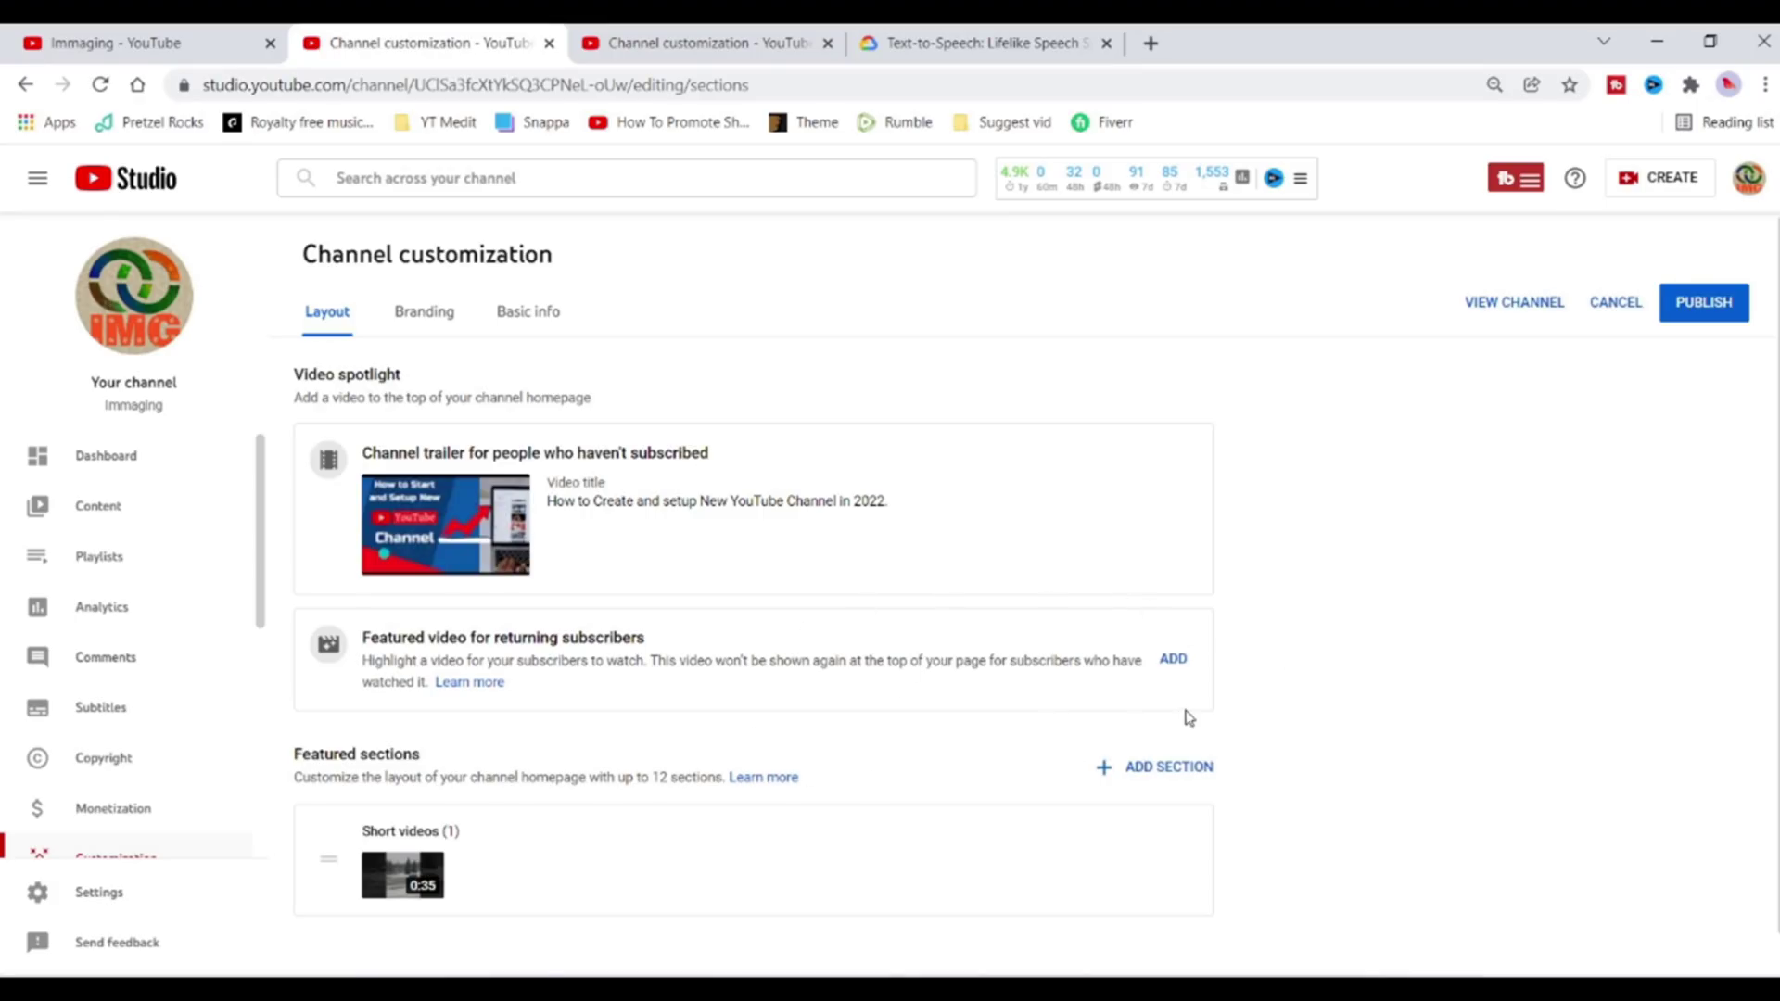
Choose 'How to Customize Your New YouTube Channel in 2022' as the returning-subscriber featured video.
left_click(1173, 663)
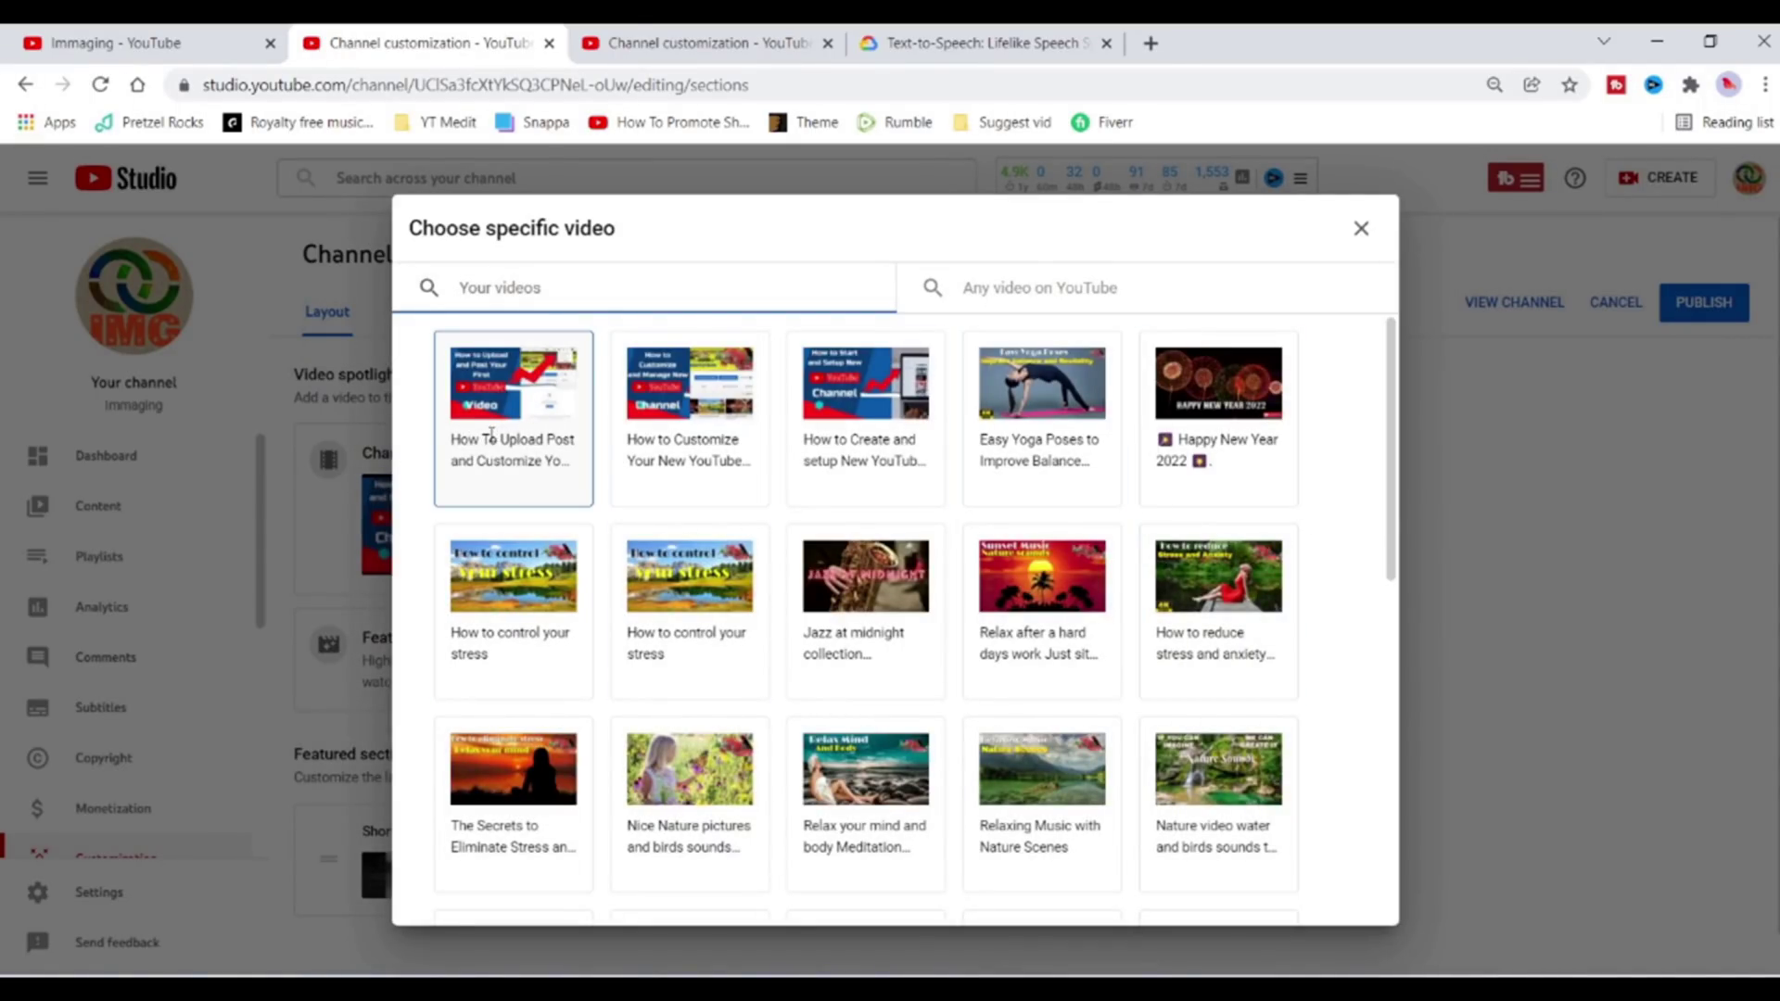
left_click(659, 433)
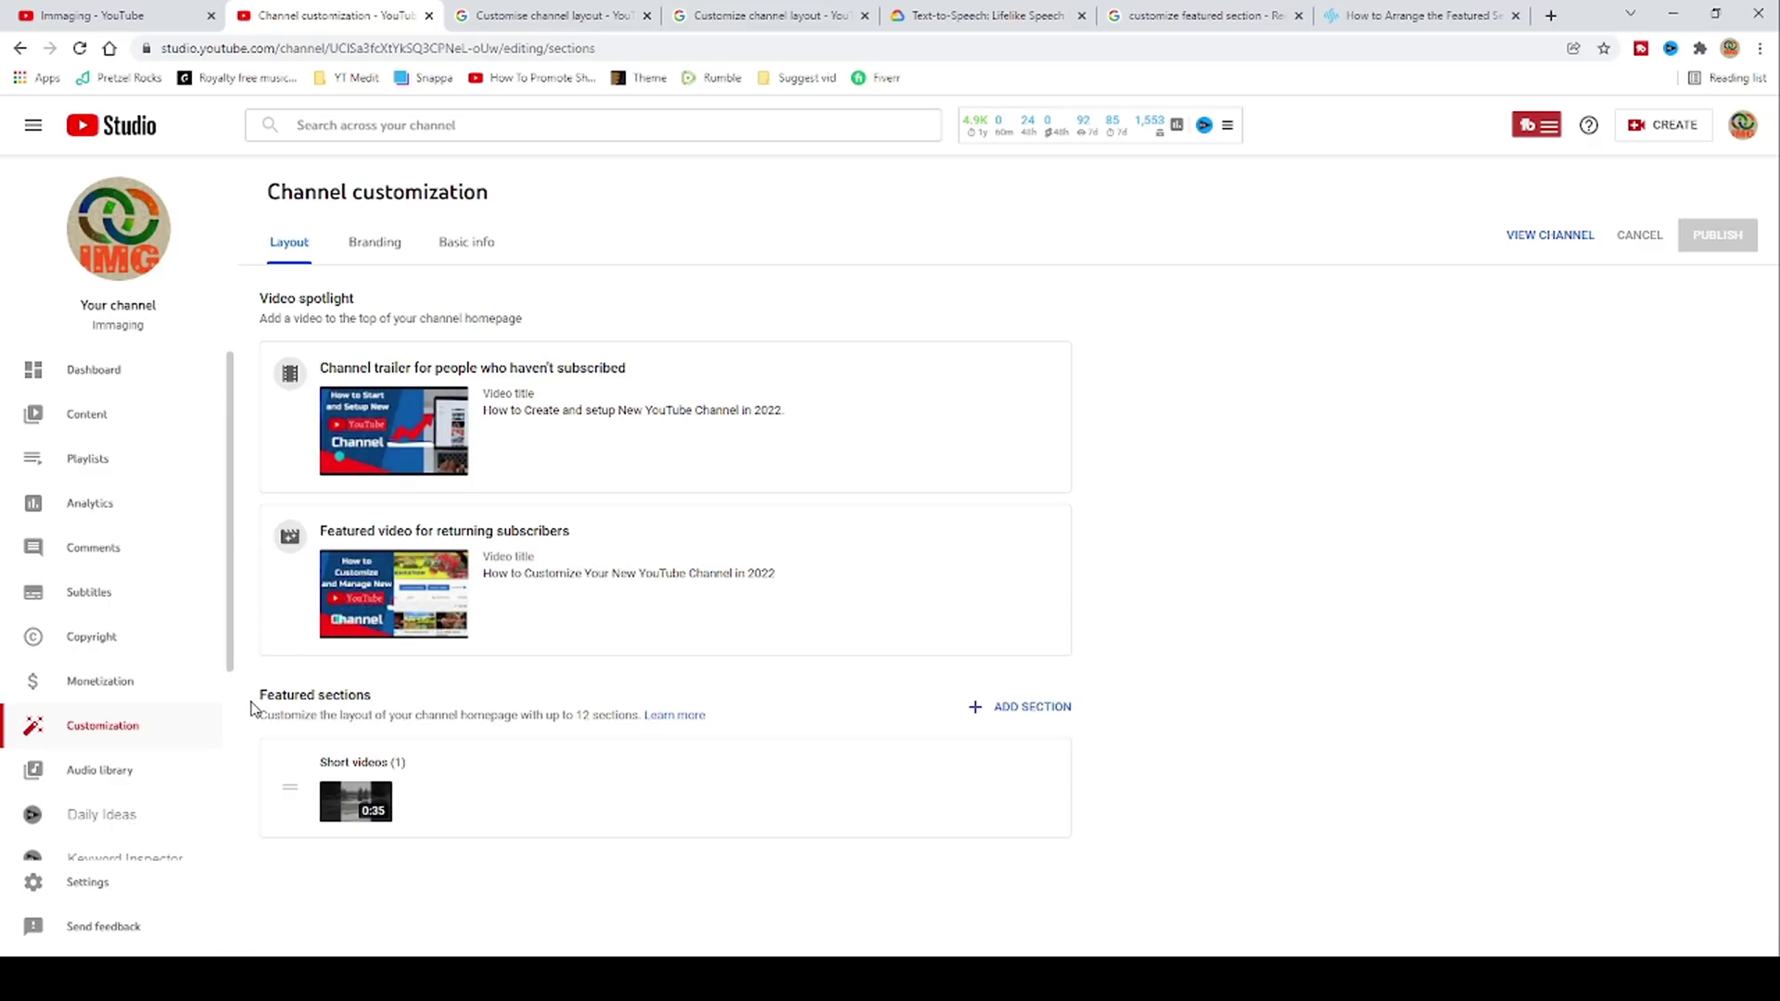
left_click_drag(252, 707, 404, 702)
left_click(458, 908)
left_click_drag(258, 721, 645, 719)
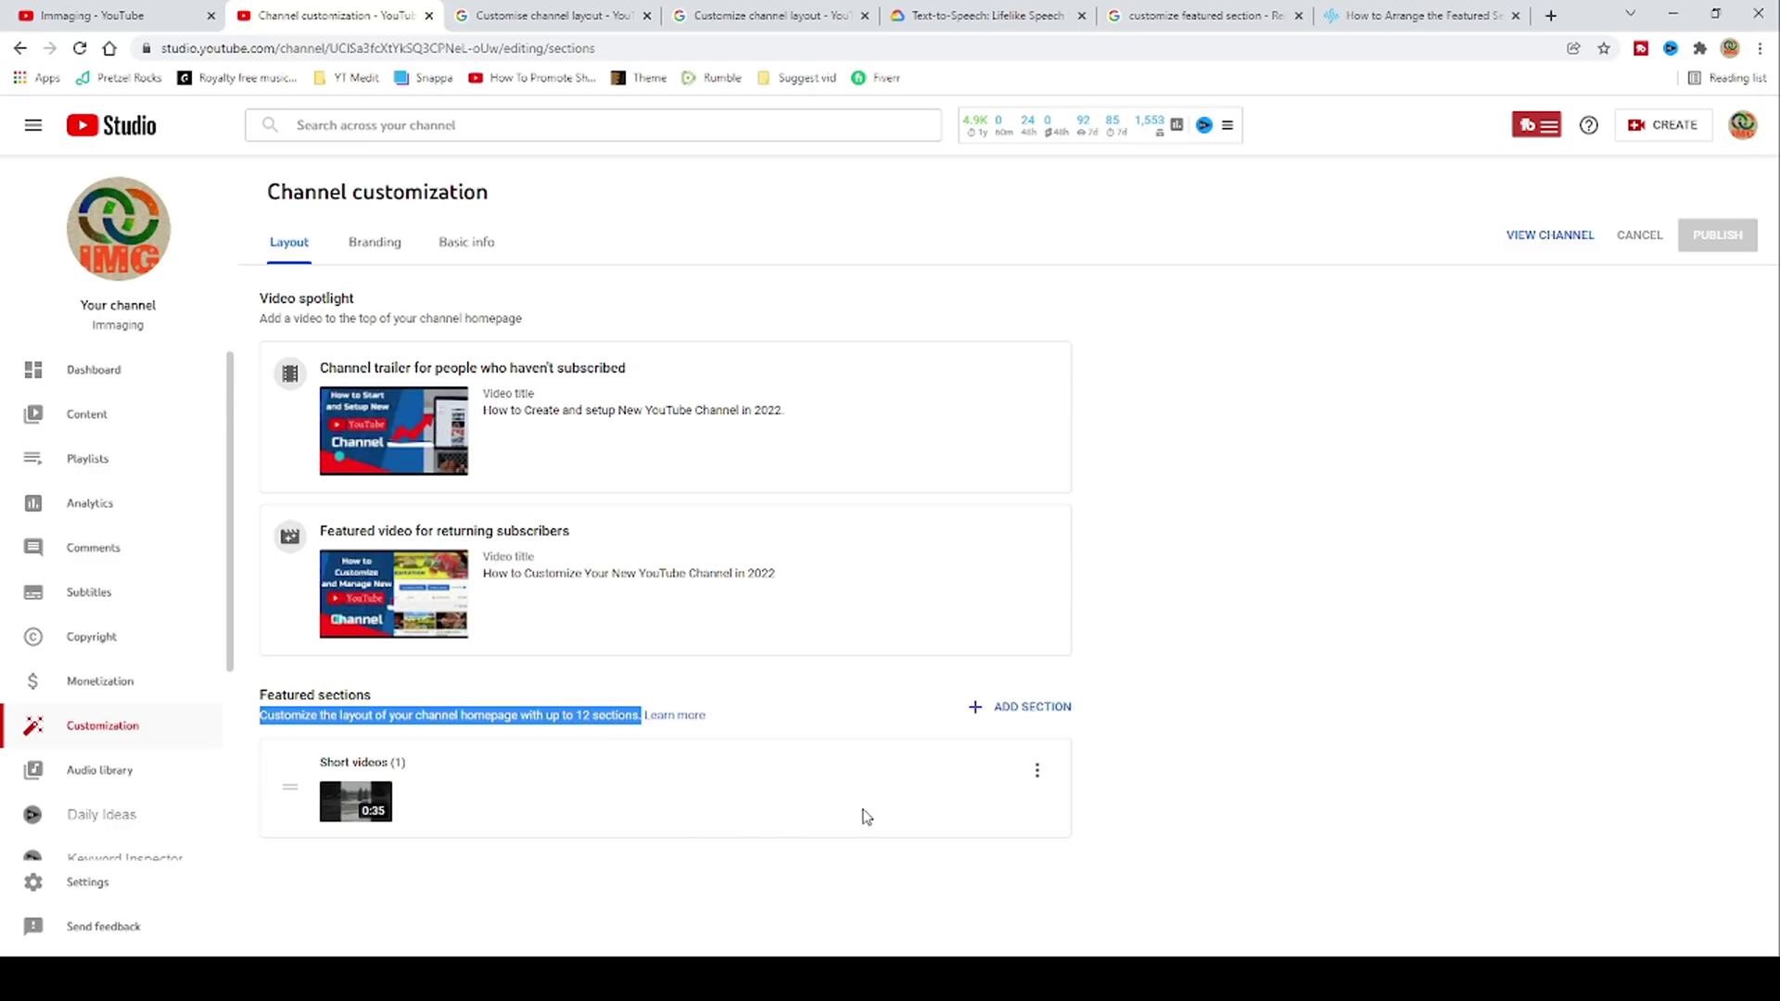
left_click(1240, 777)
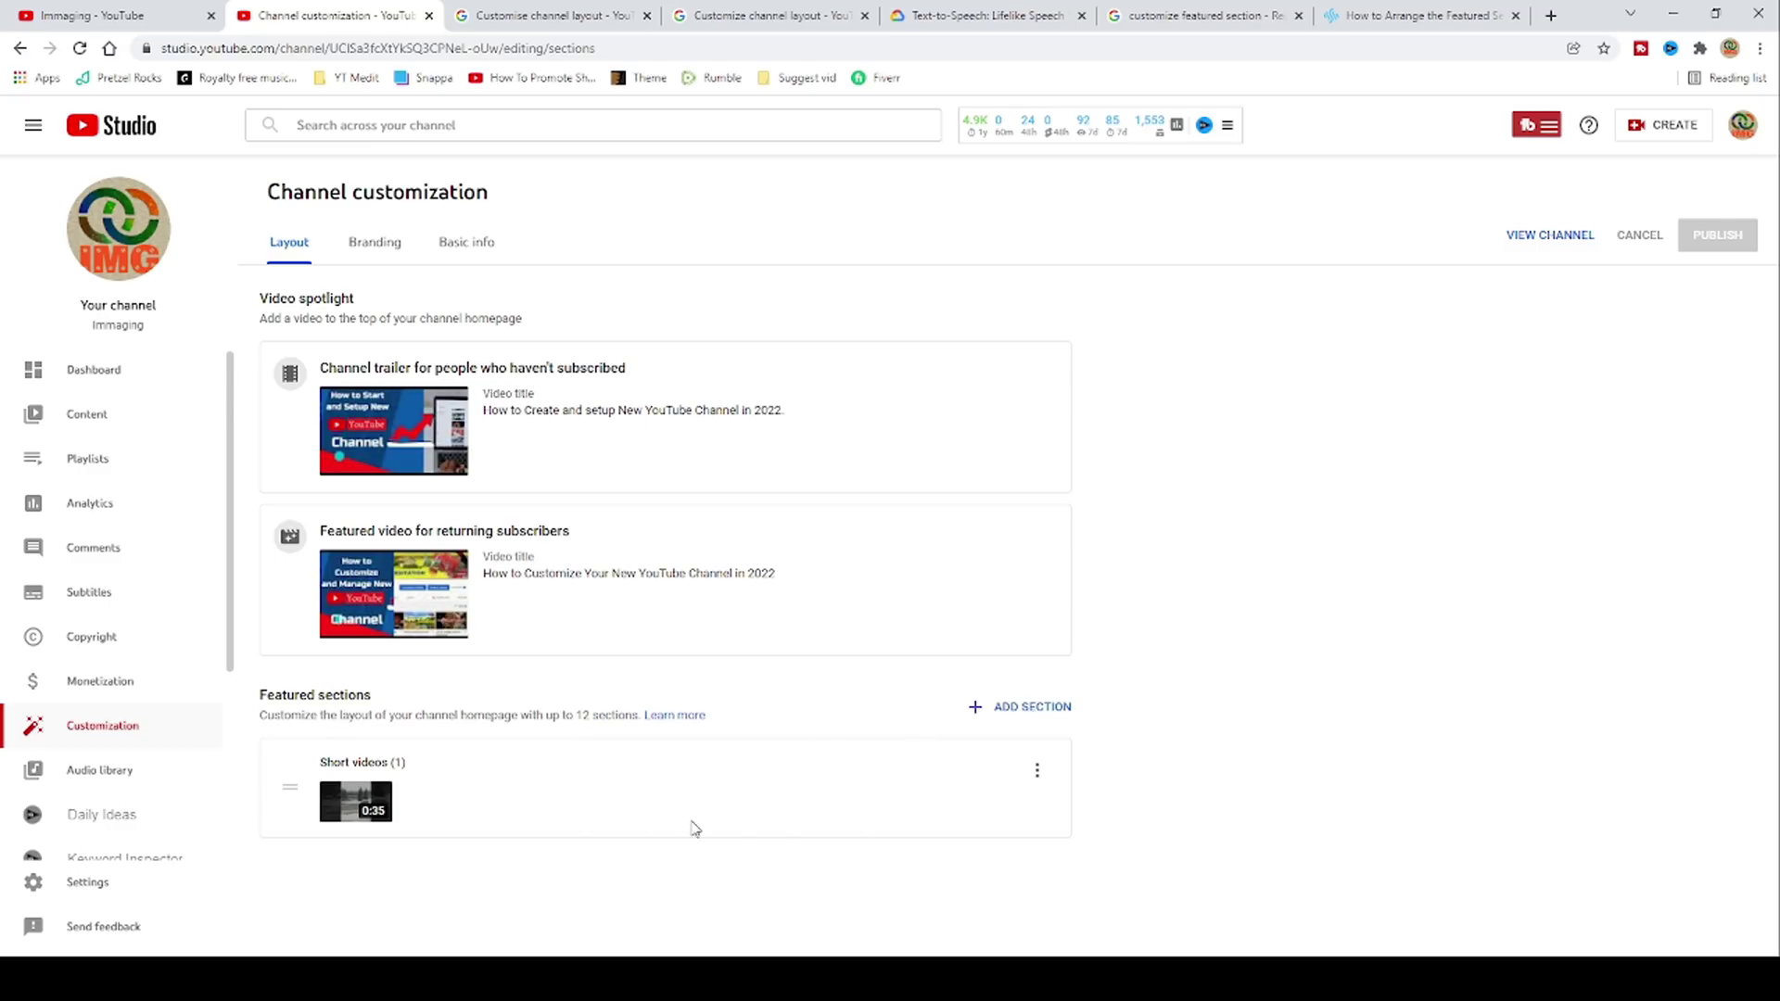
middle_click(674, 715)
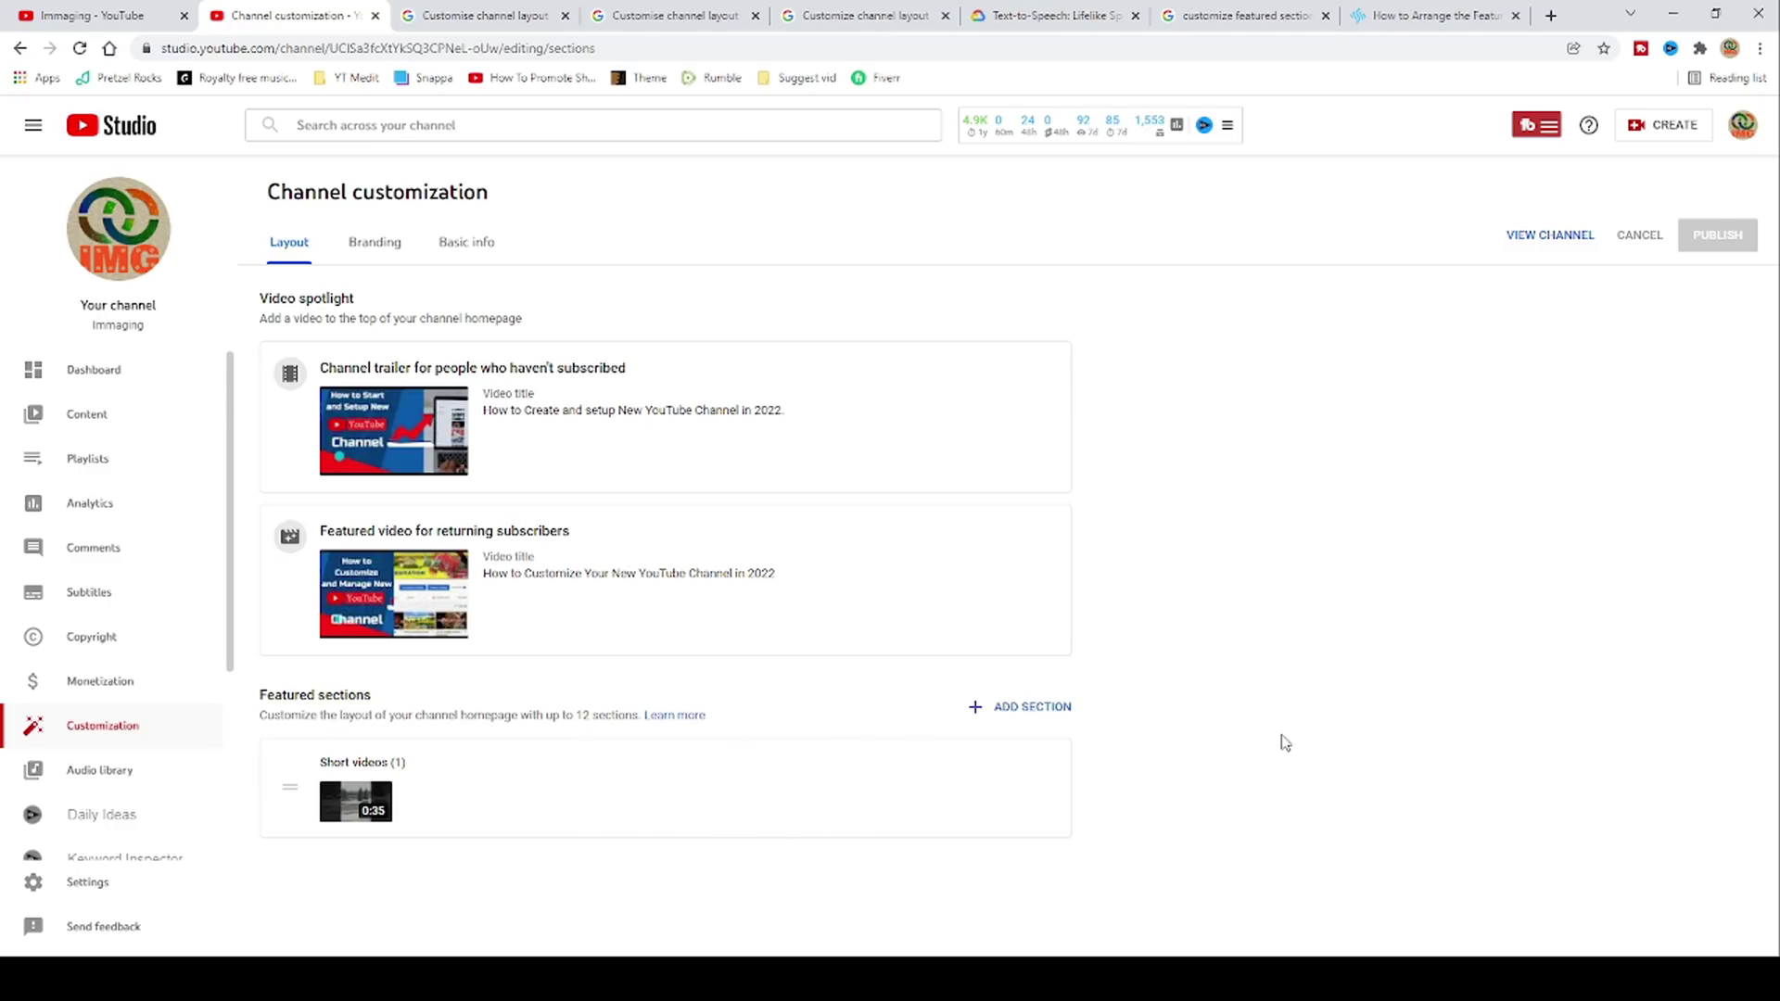
left_click(1050, 708)
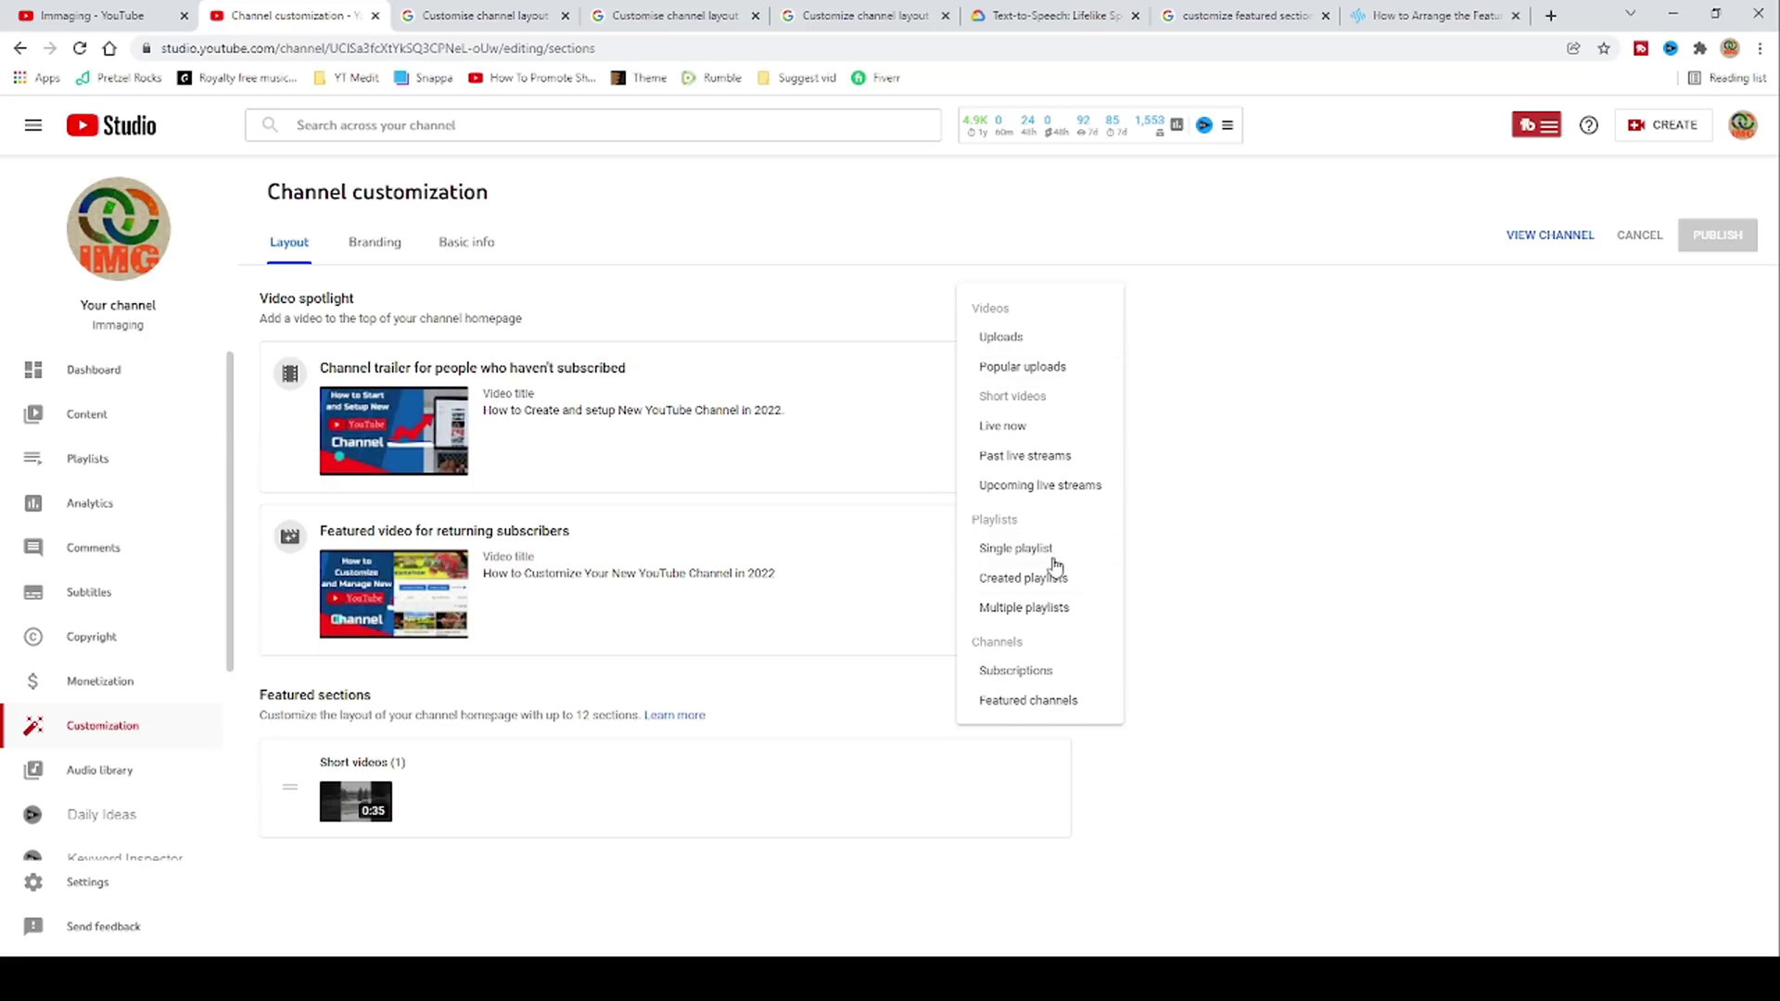
left_click(505, 746)
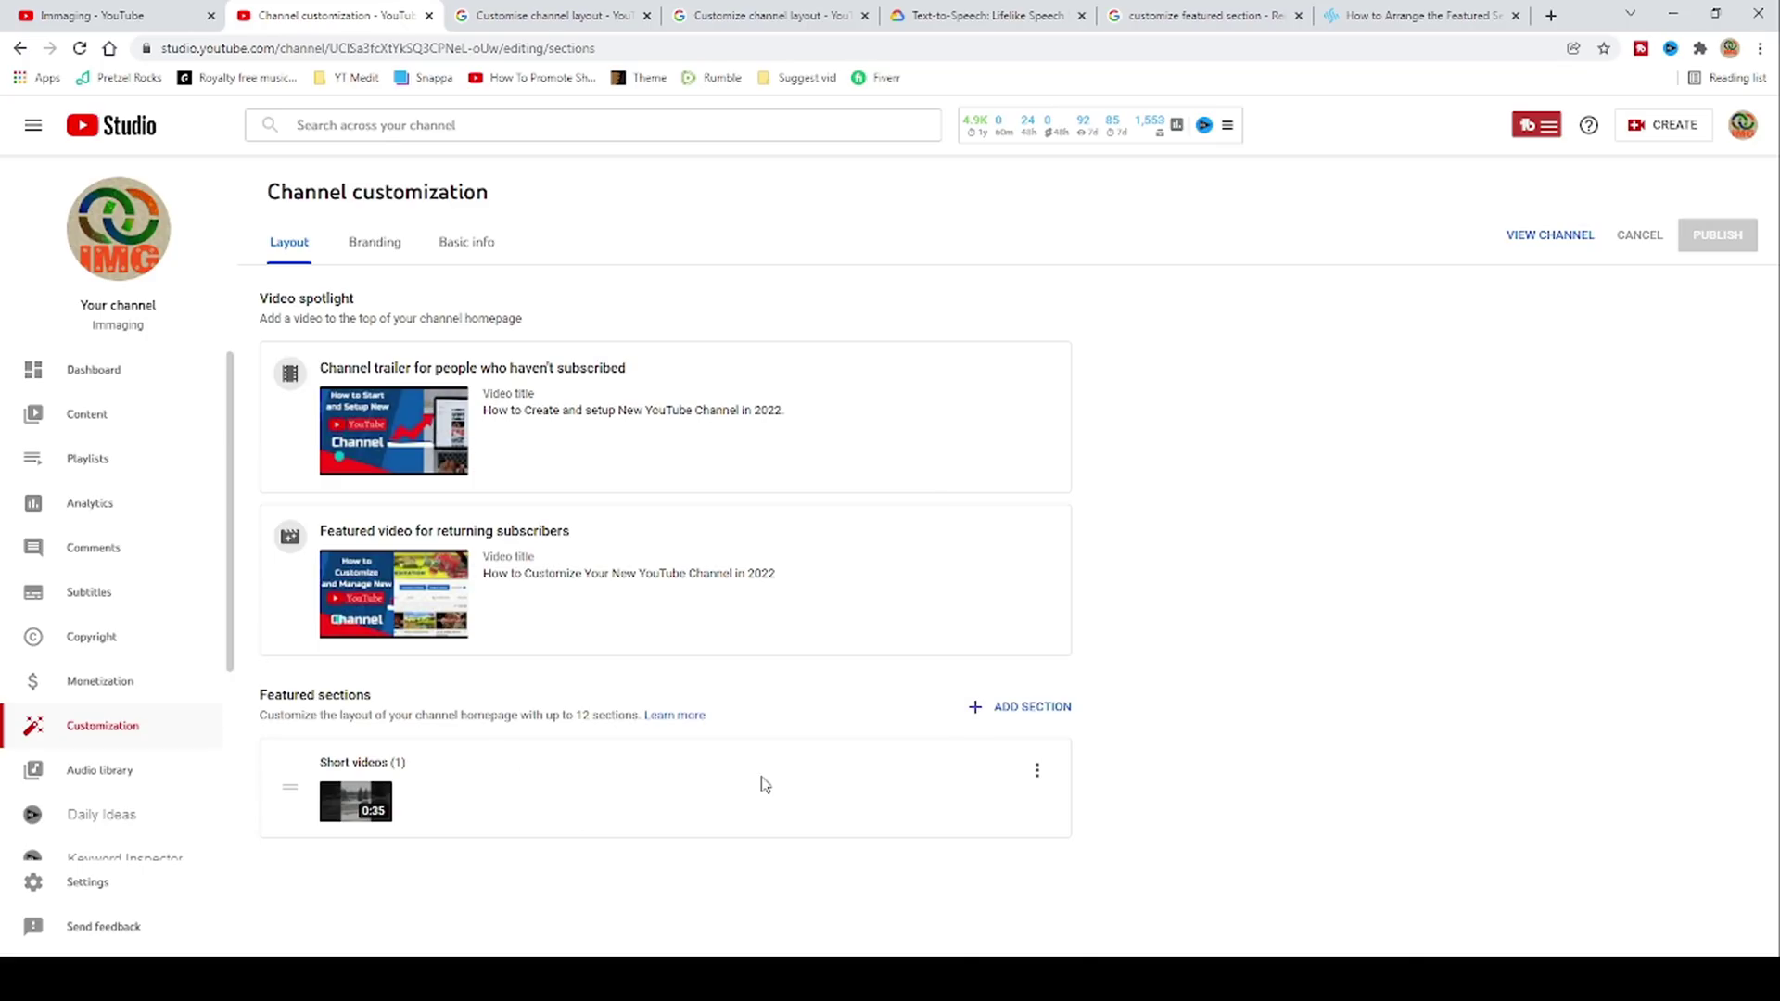
left_click(671, 721)
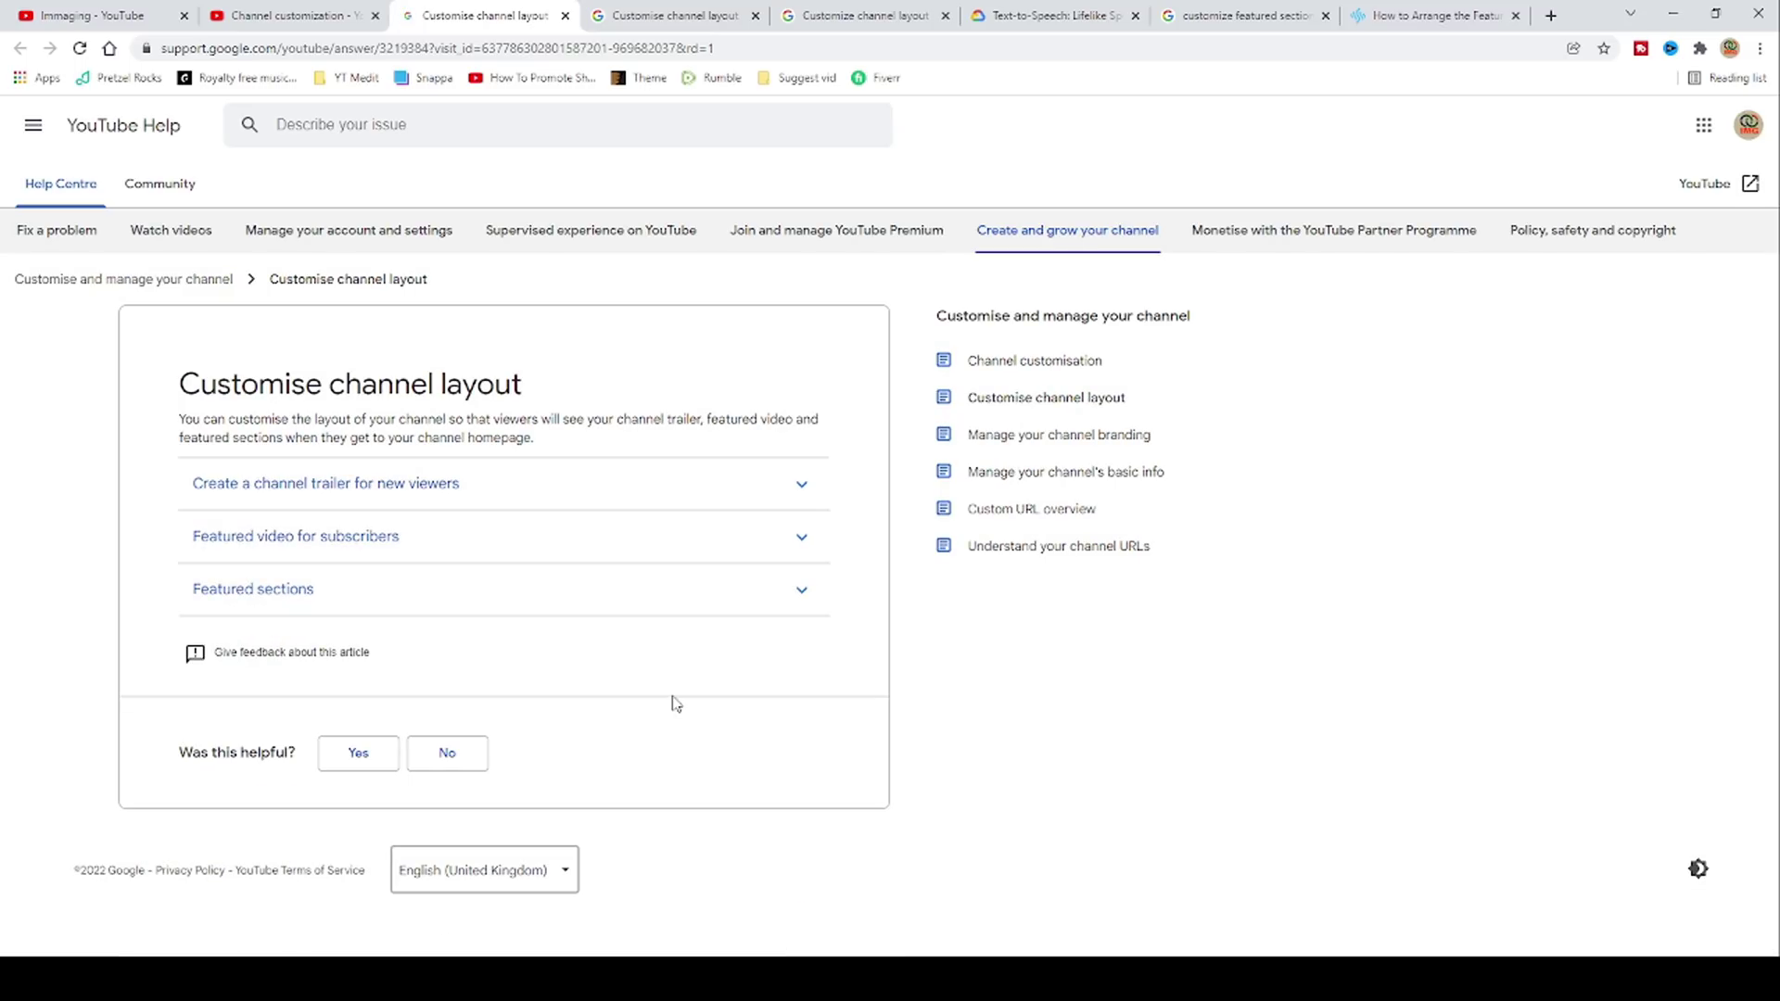
Expand Featured sections in YouTube Help, read the Create a section guidance, and return to Studio.
left_click(246, 589)
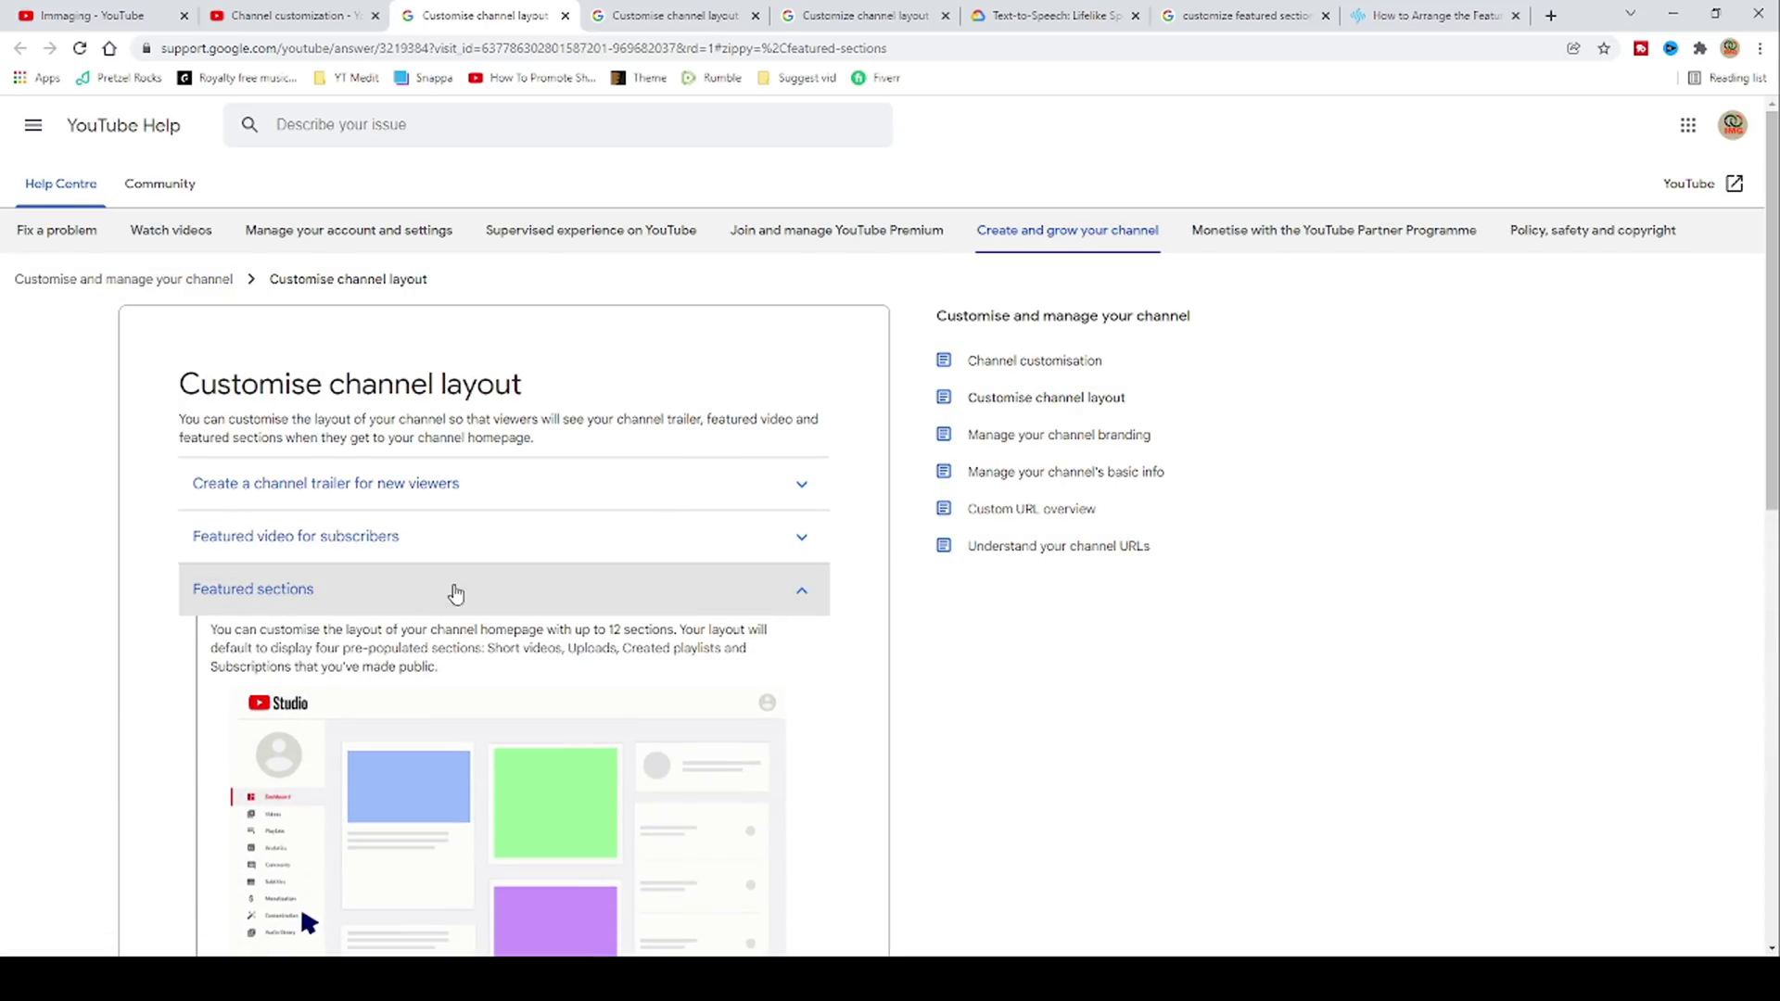
scroll(456, 594, "down", 5)
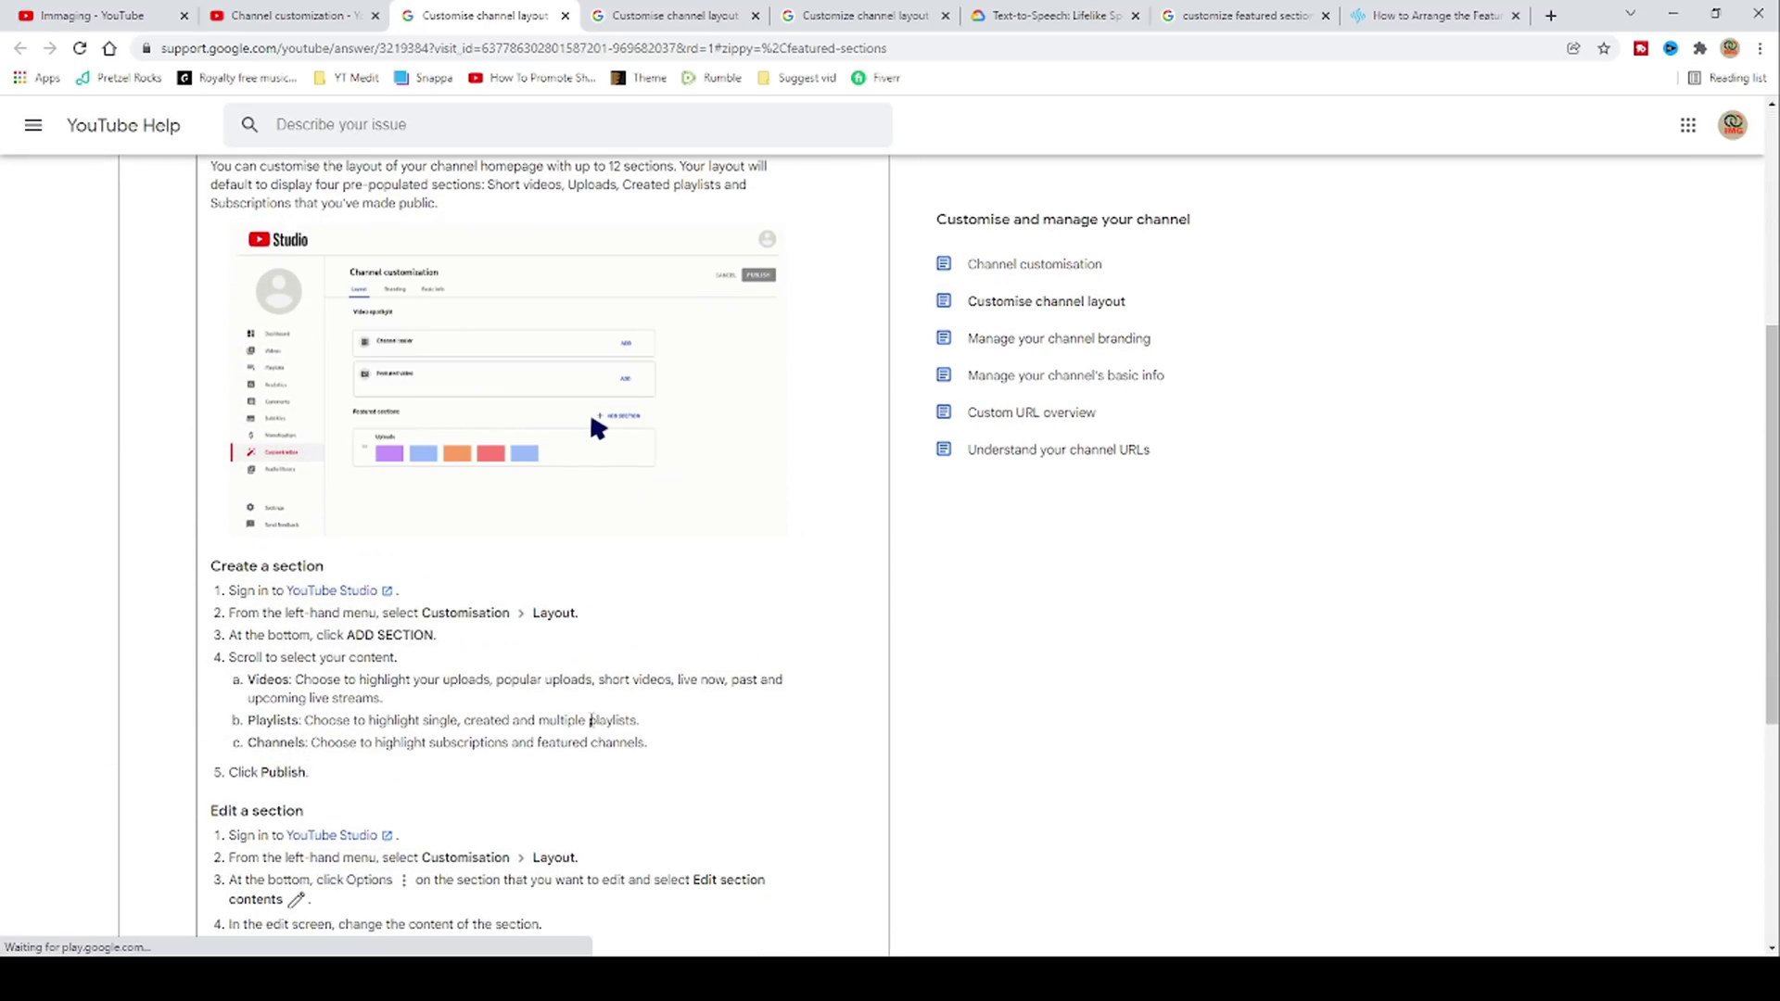
scroll(591, 720, "down", 3)
left_click_drag(212, 287, 363, 293)
left_click_drag(209, 534, 365, 529)
scroll(370, 556, "down", 1)
key("ctrl+shift+Tab")
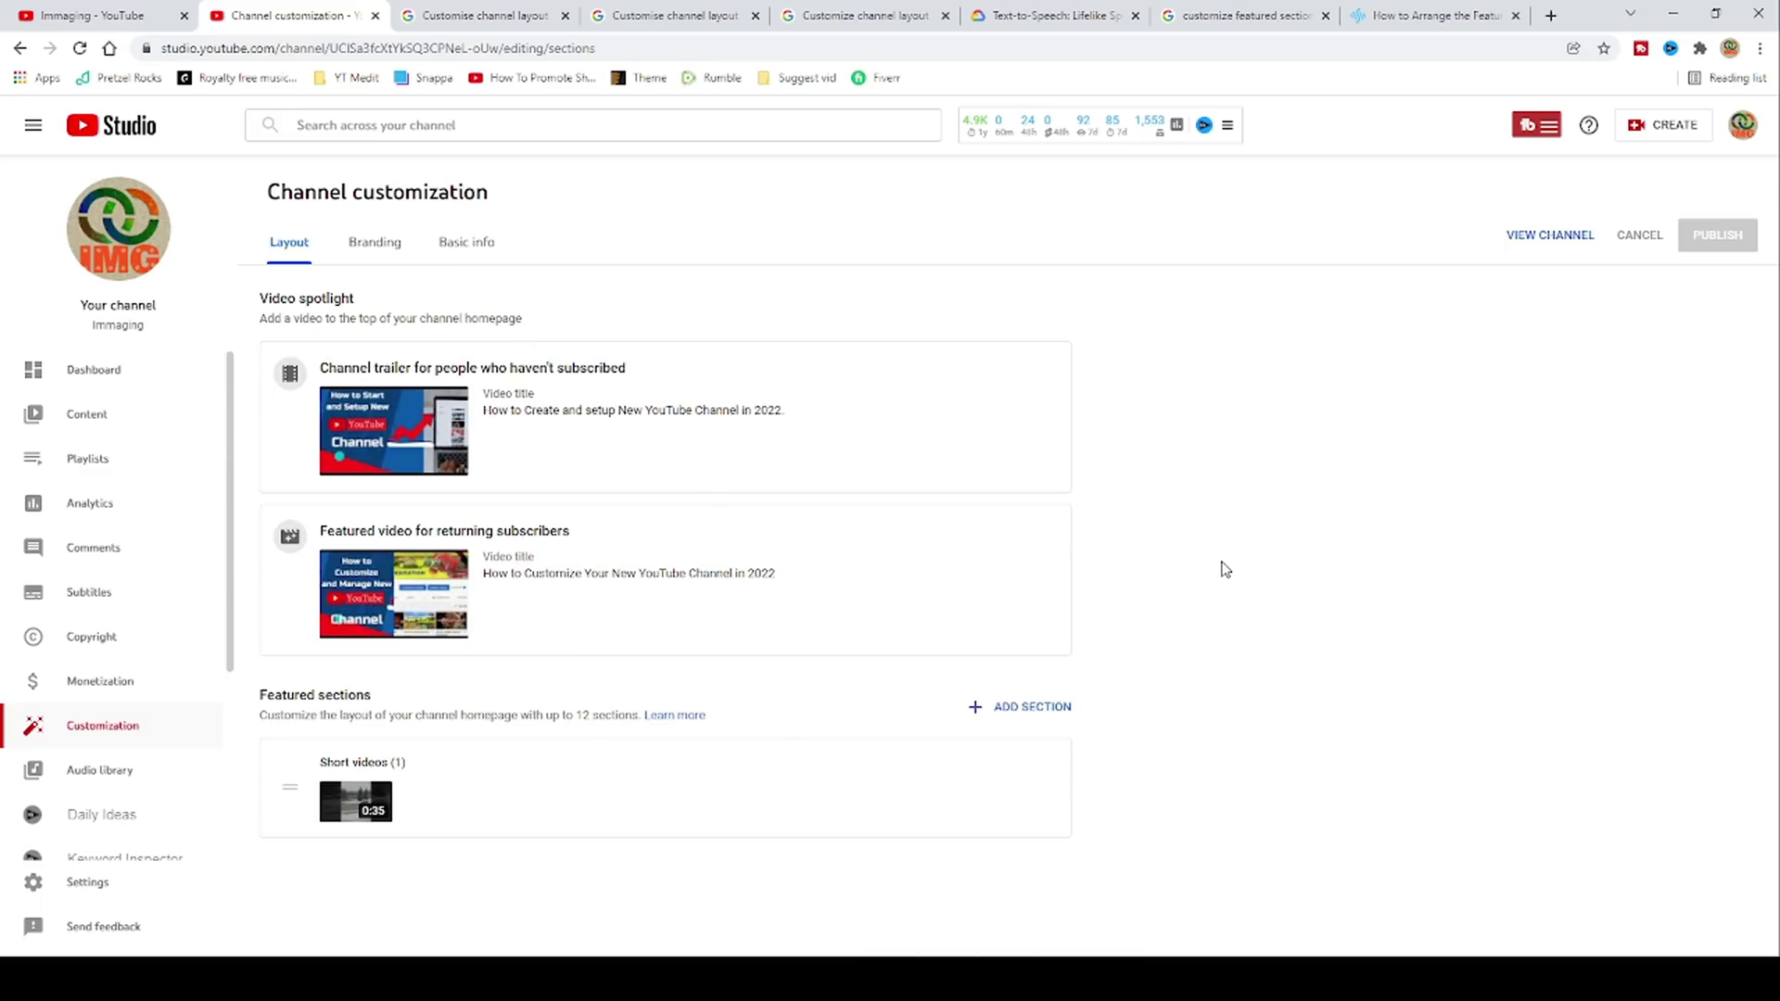
Through ADD SECTION, append Popular uploads, Past live streams and Created playlists featured sections.
left_click(1038, 710)
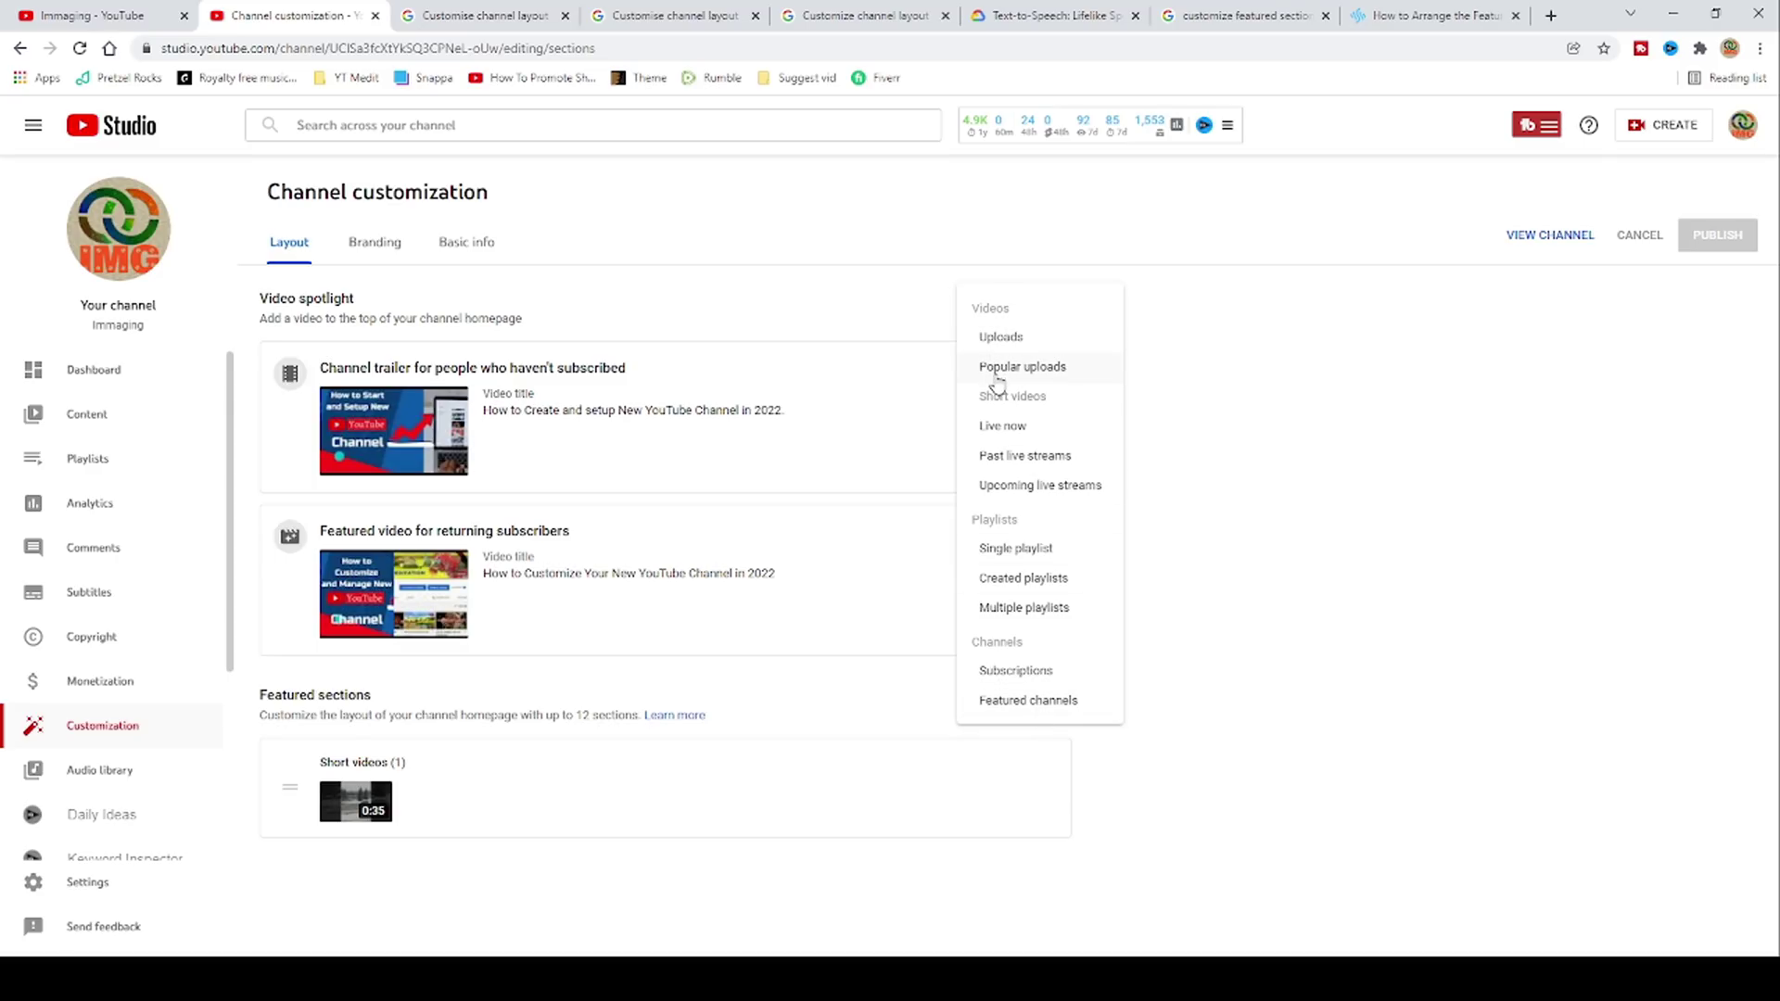
left_click(1006, 367)
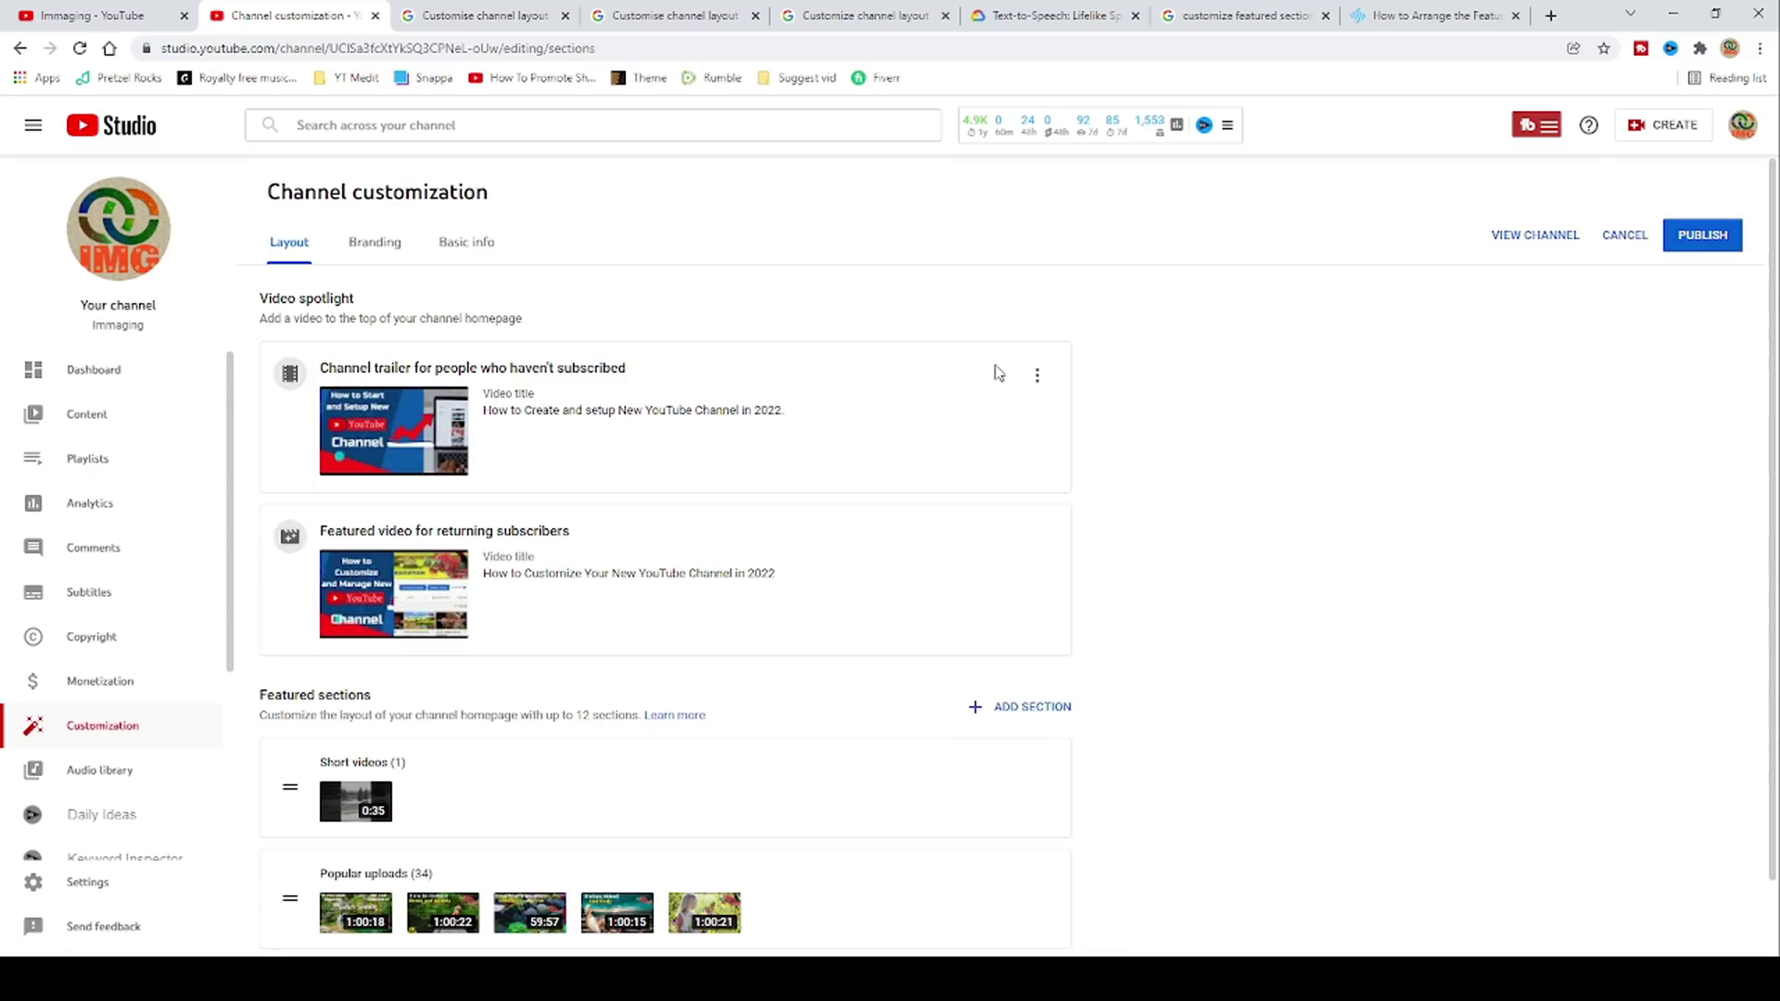
scroll(842, 633, "down", 1)
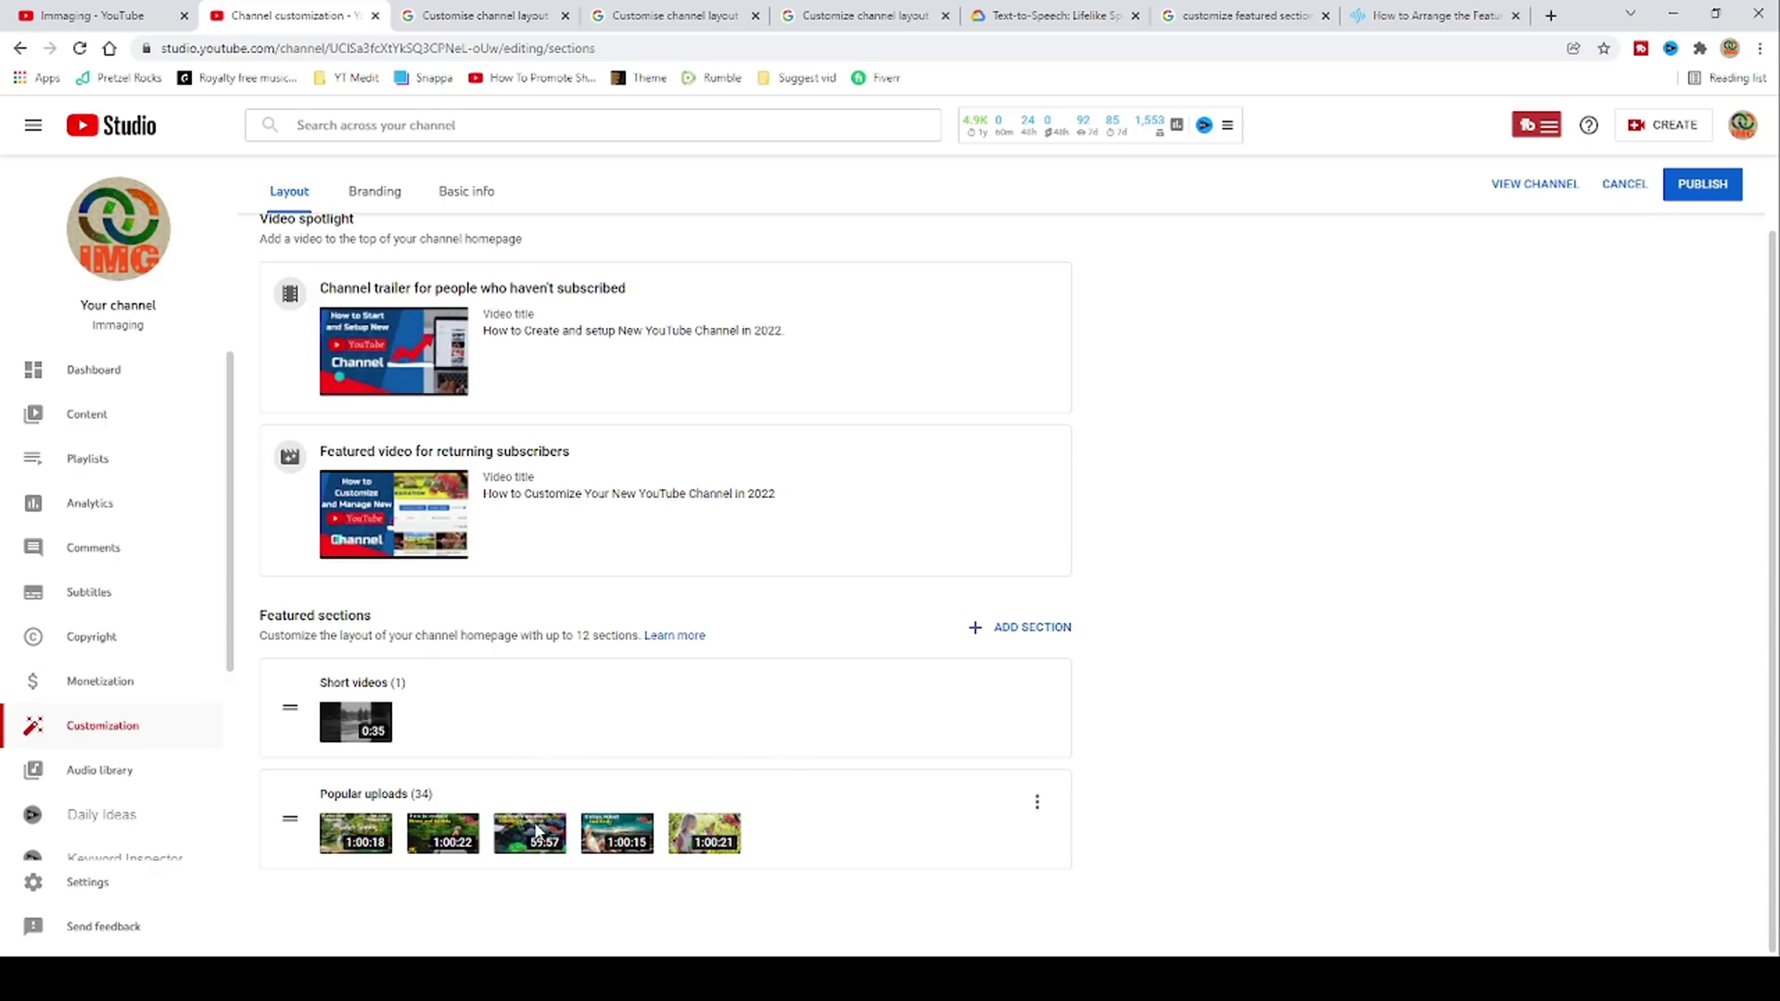
left_click(1017, 629)
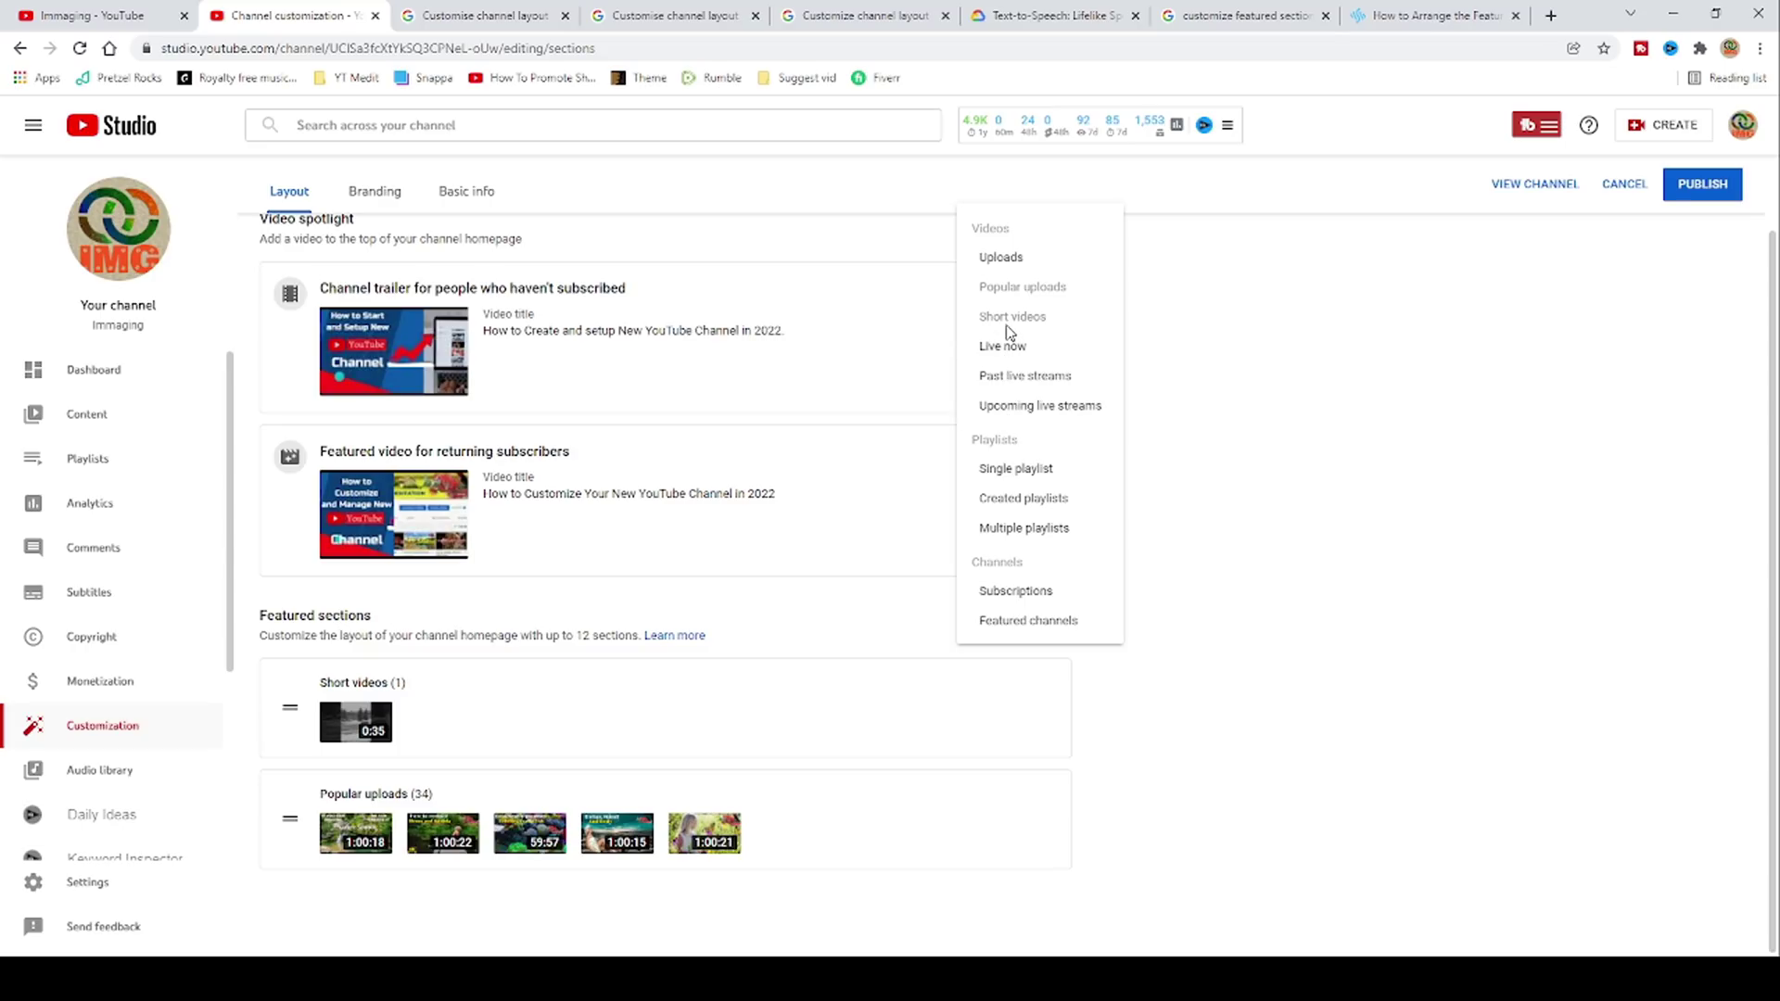
left_click(1006, 377)
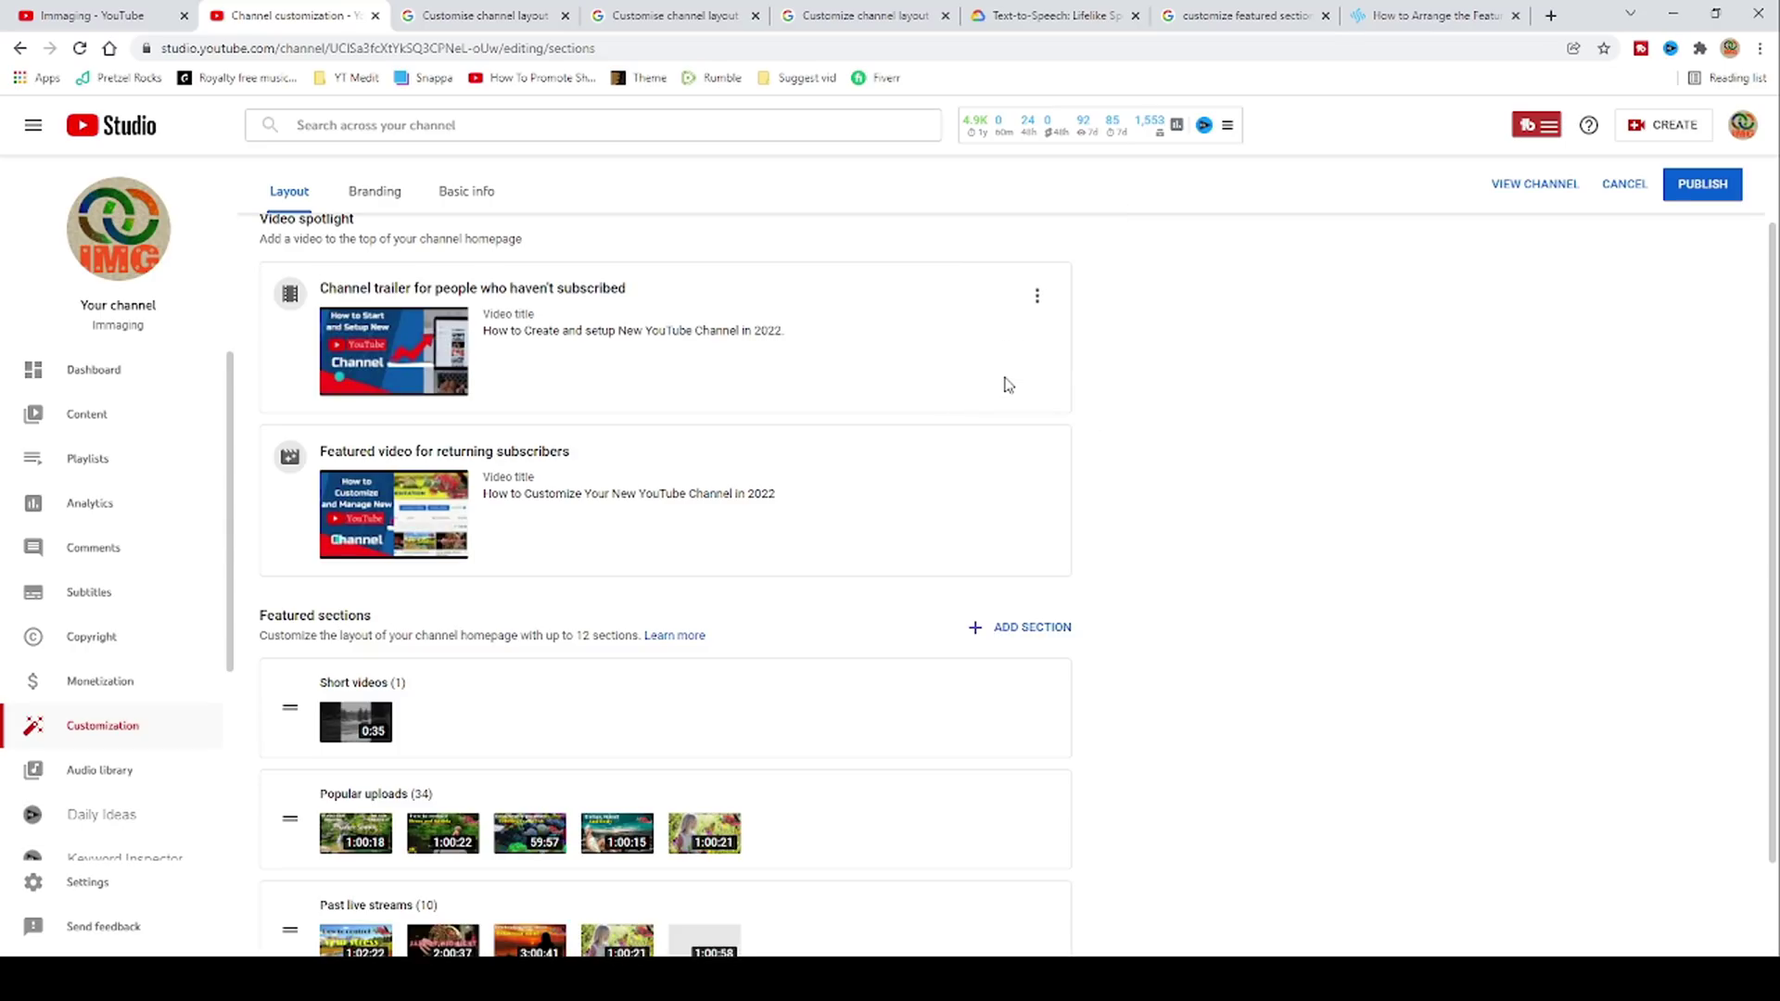
scroll(859, 612, "down", 1)
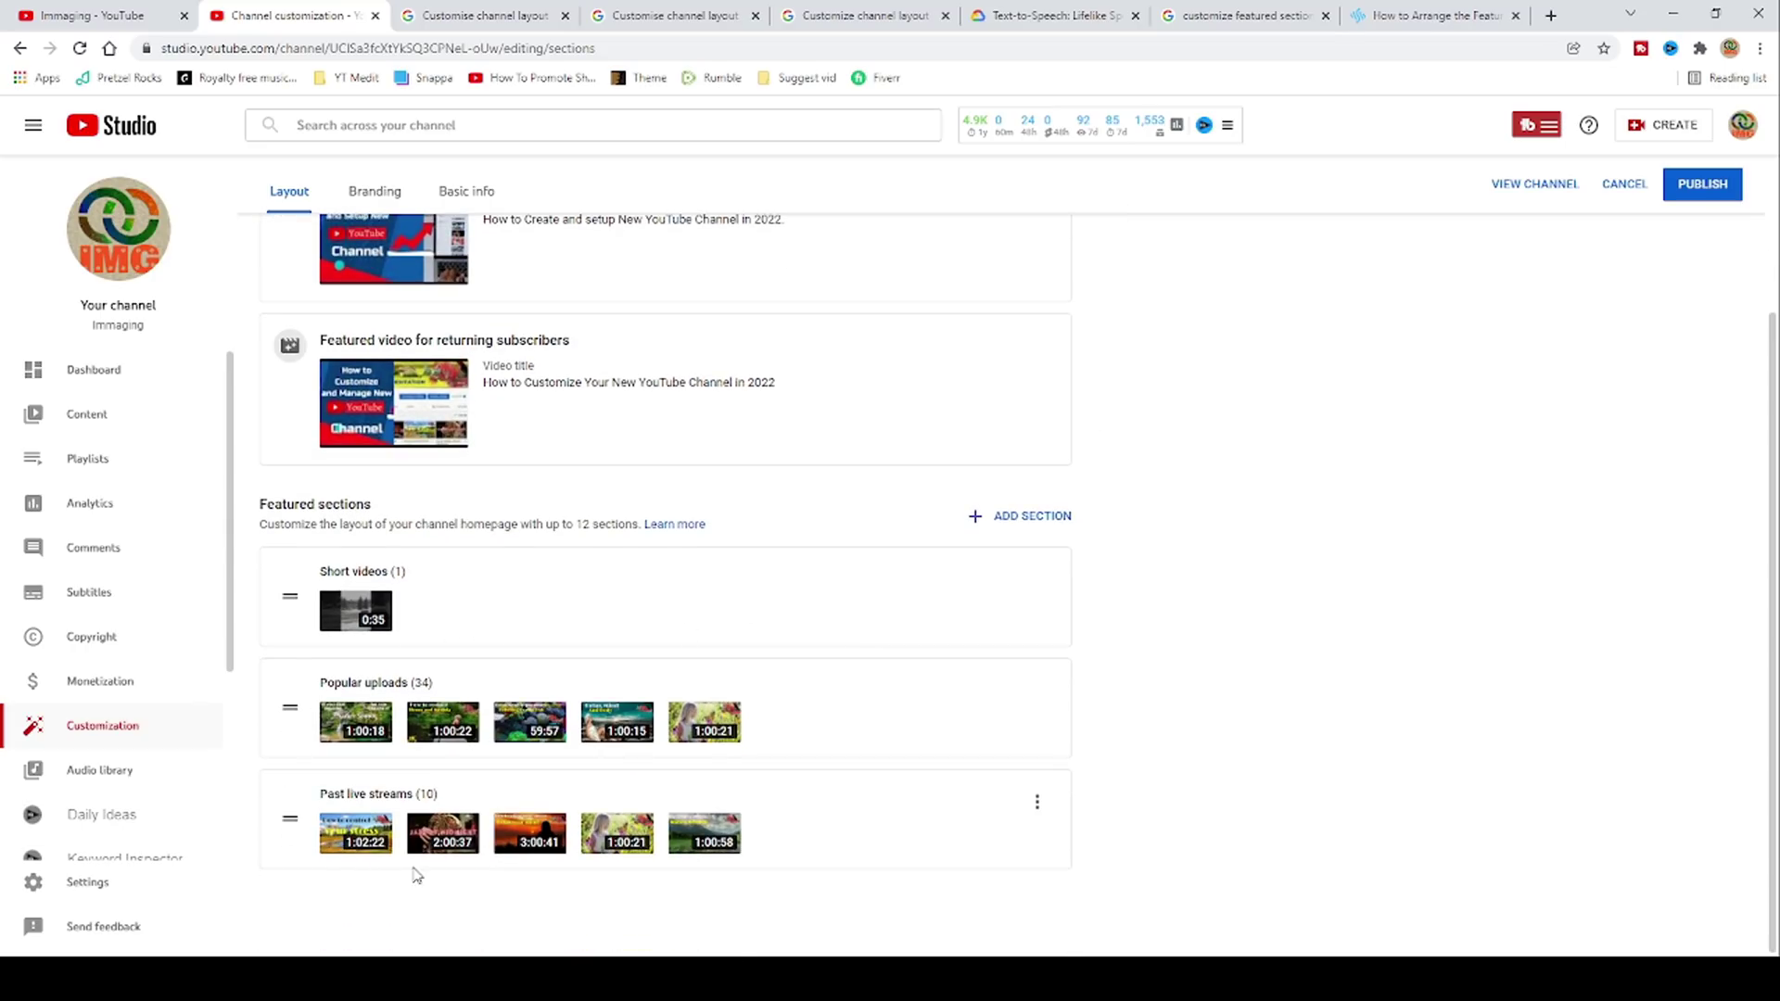
left_click(1040, 518)
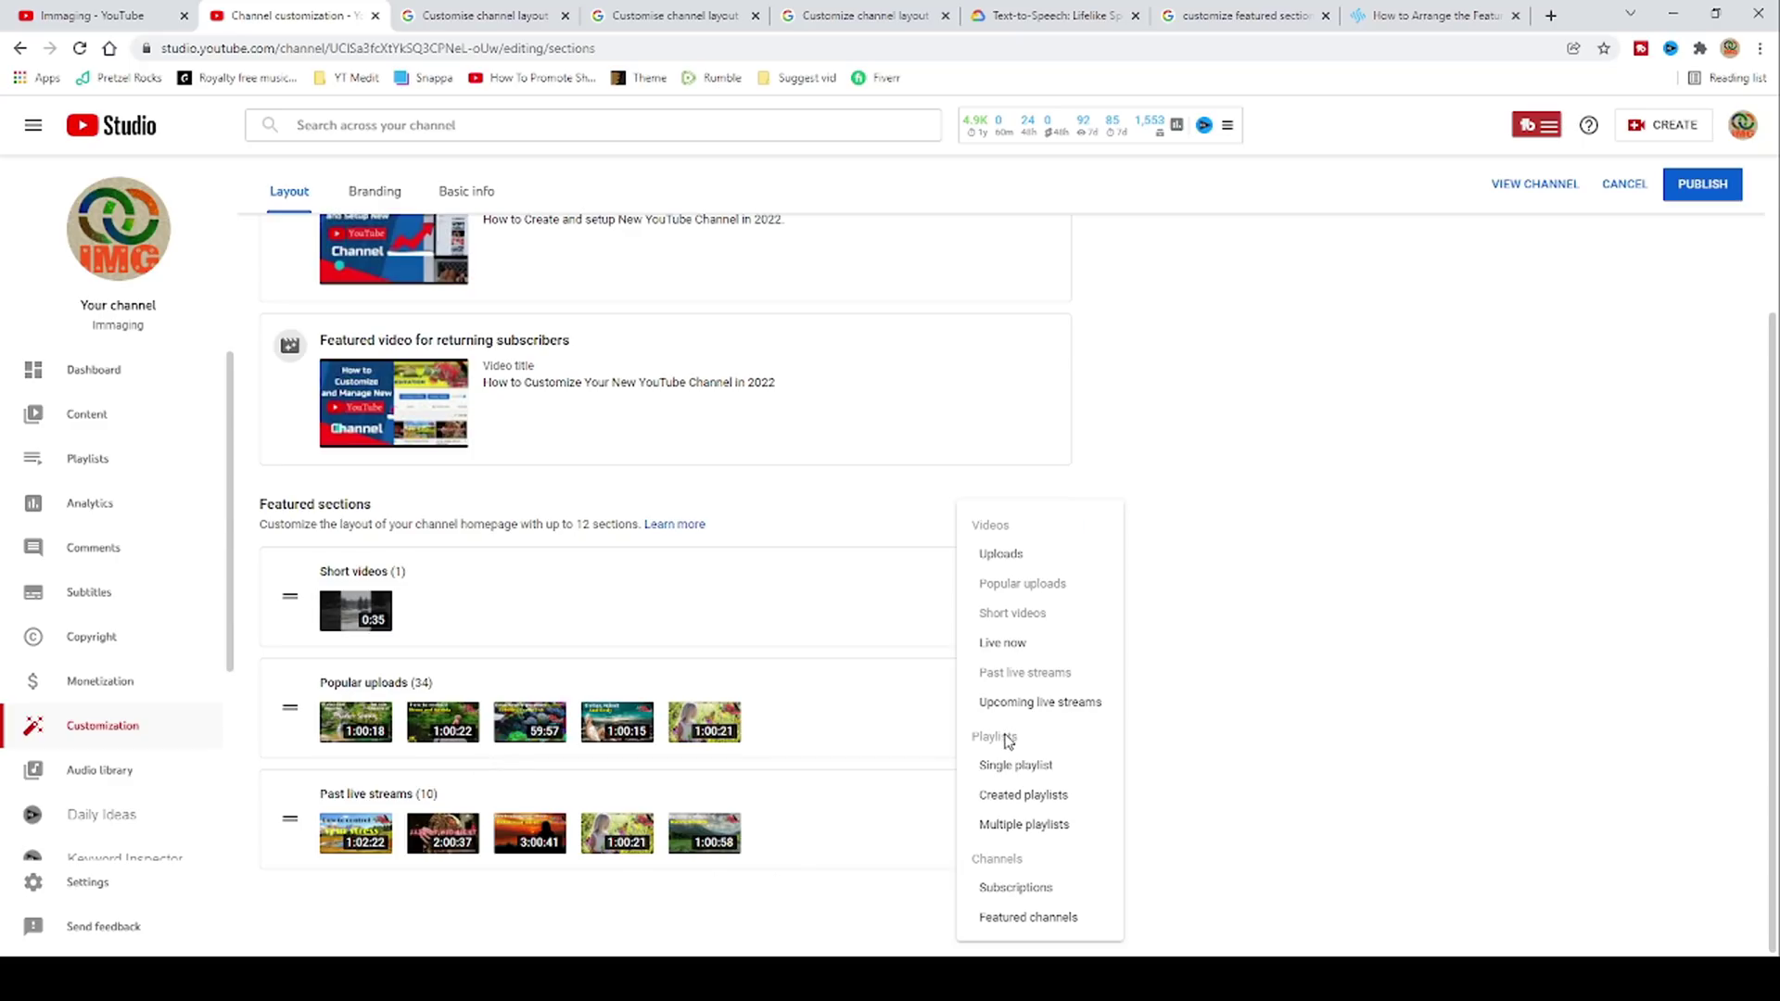
left_click(999, 799)
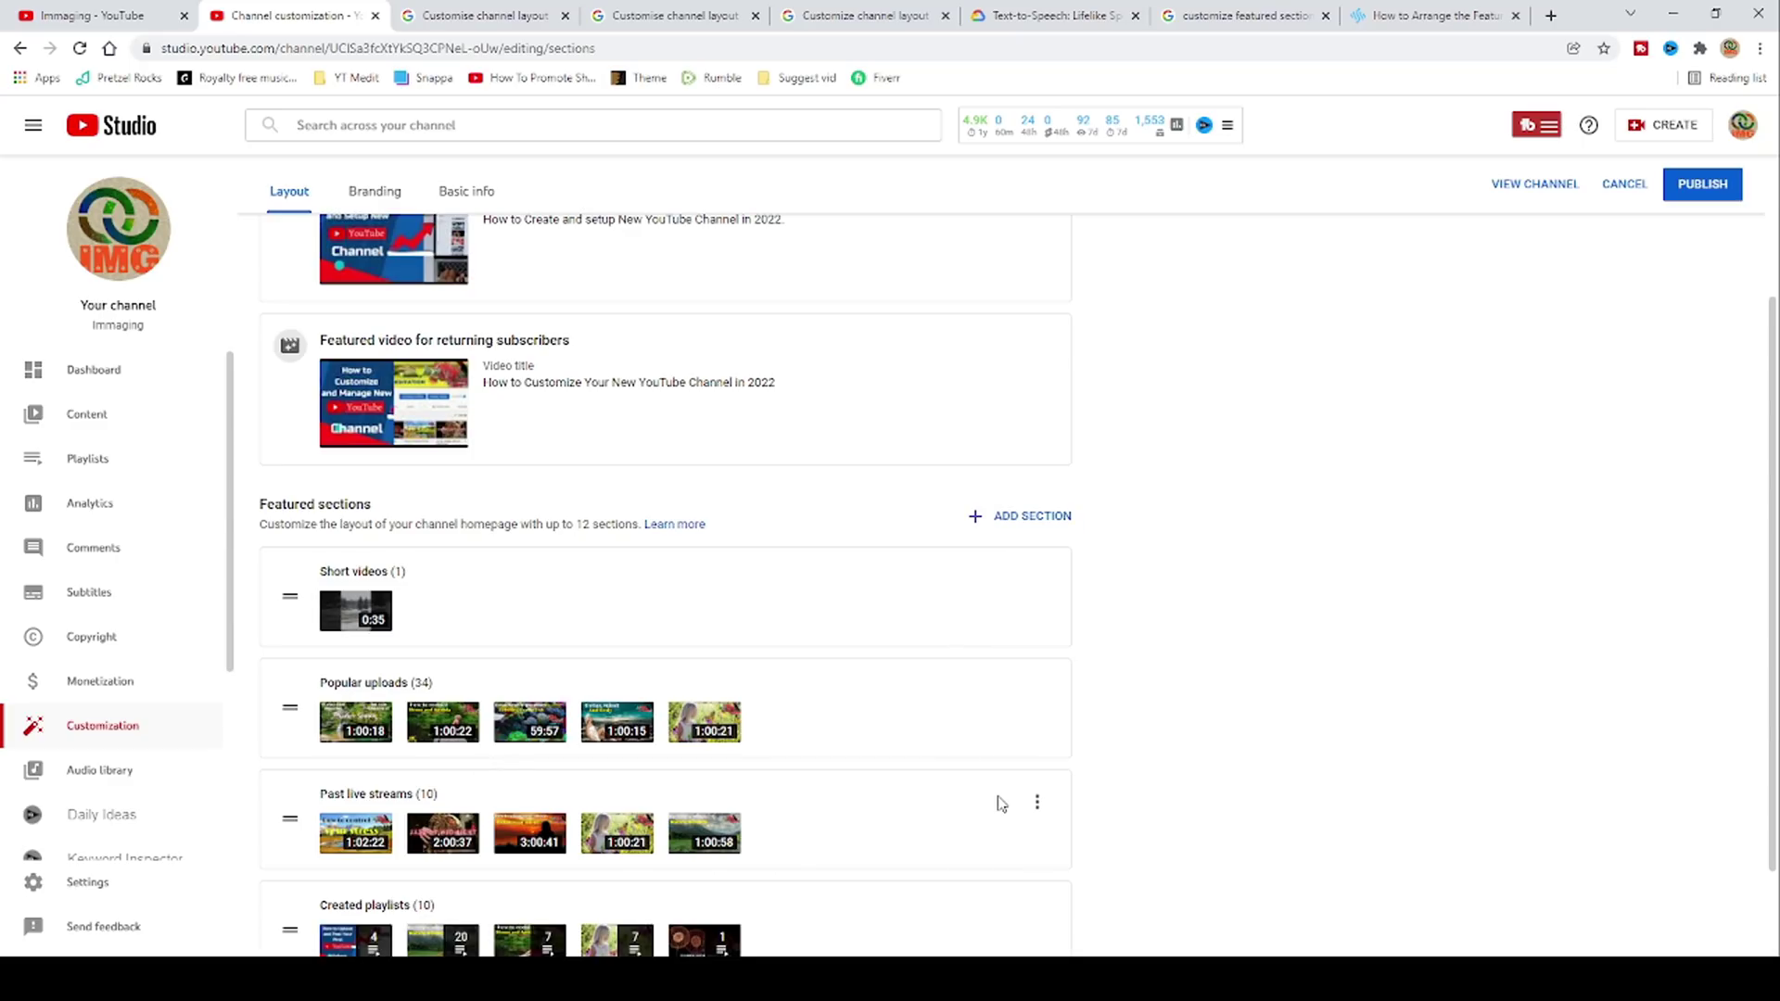
scroll(984, 799, "down", 1)
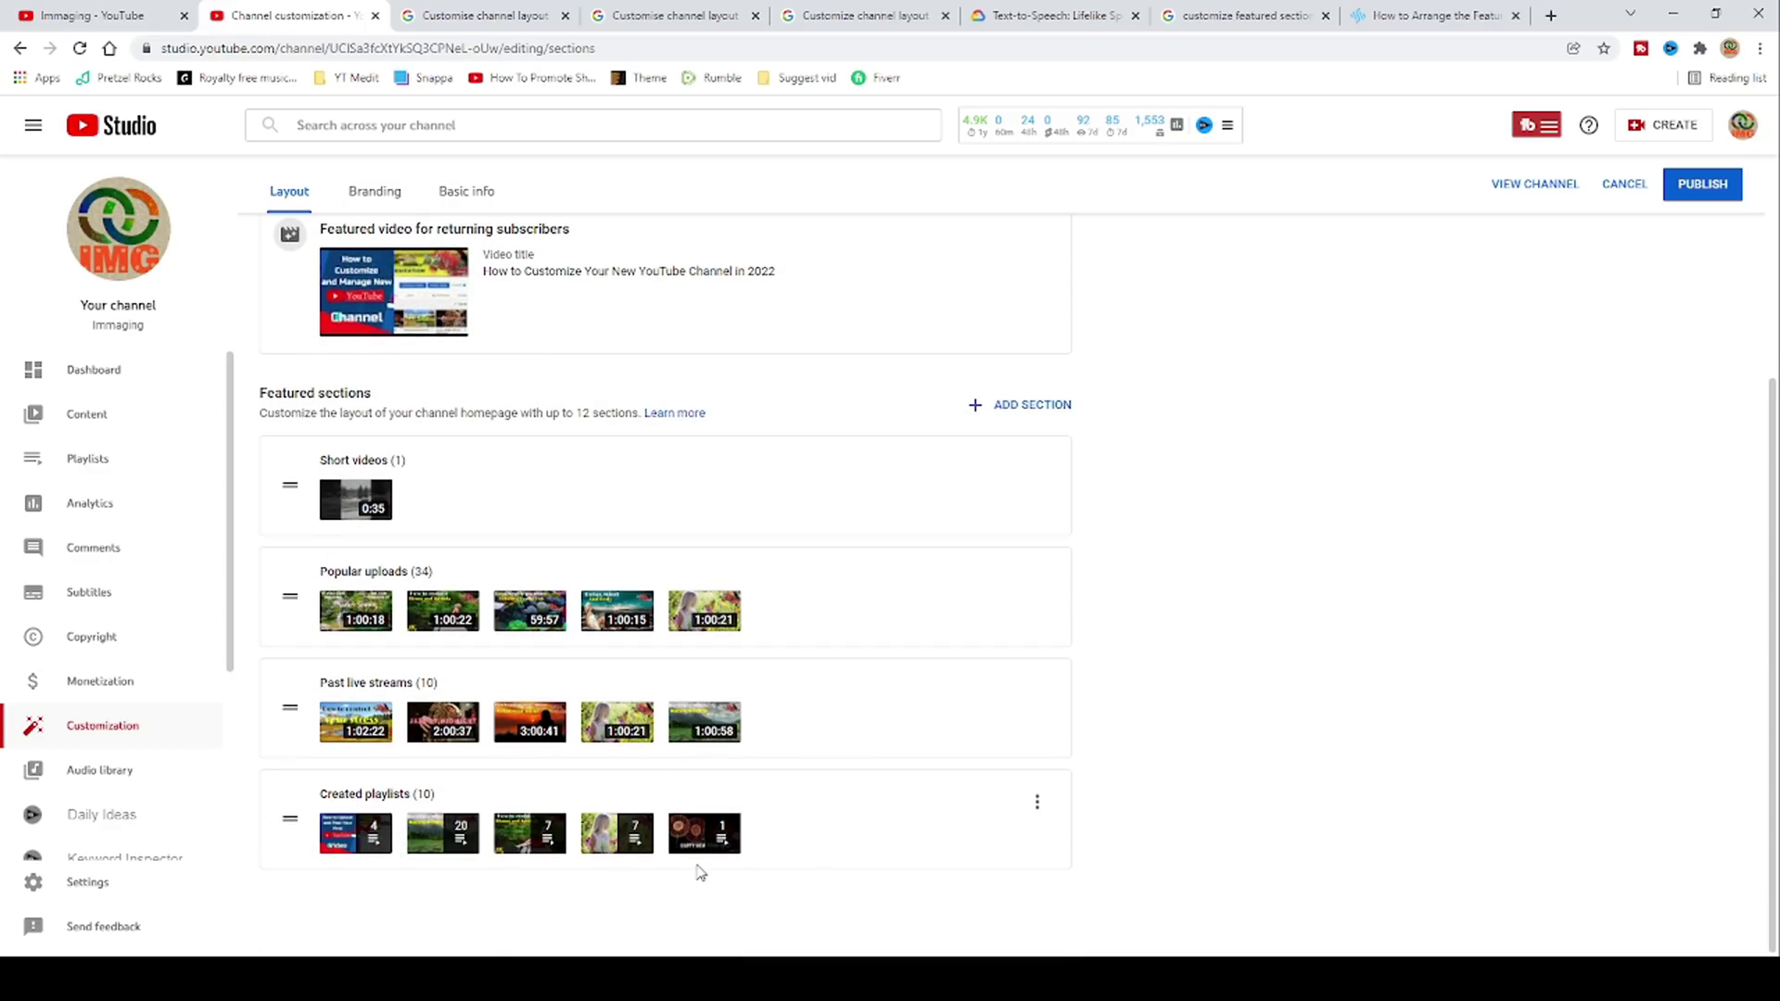
left_click(1027, 406)
scroll(435, 798, "up", 2)
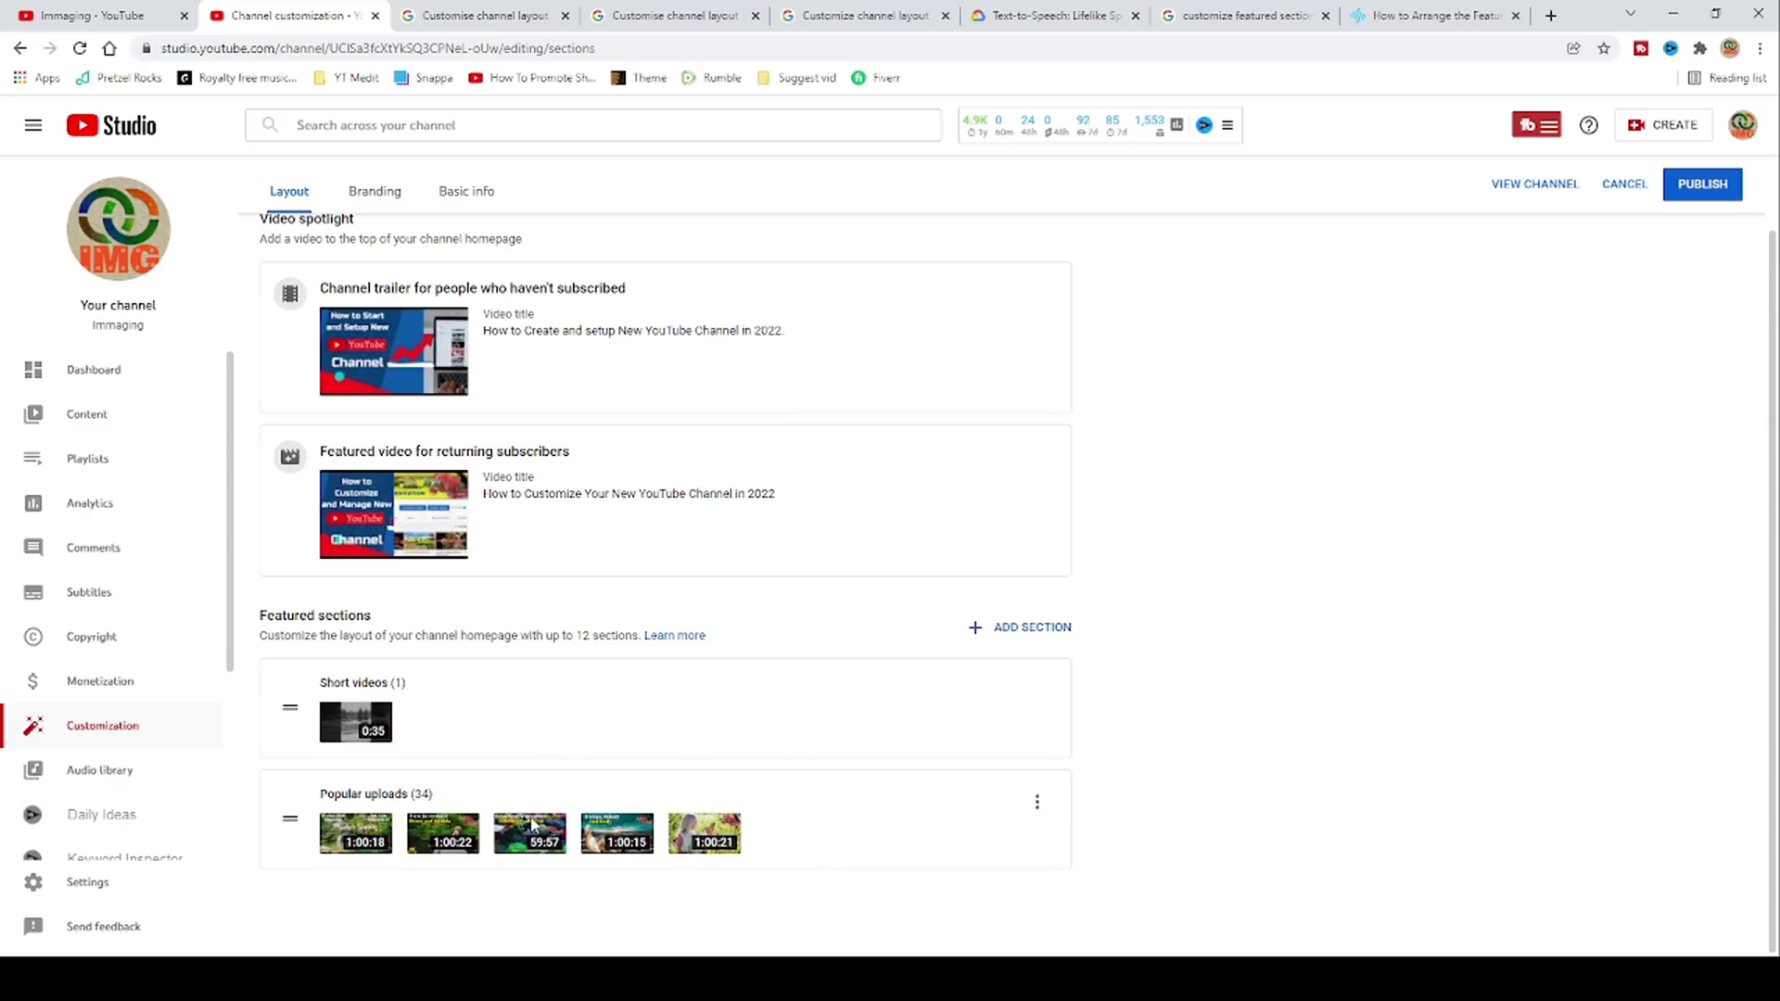
Add a Past live streams featured section to the layout.
left_click(1017, 630)
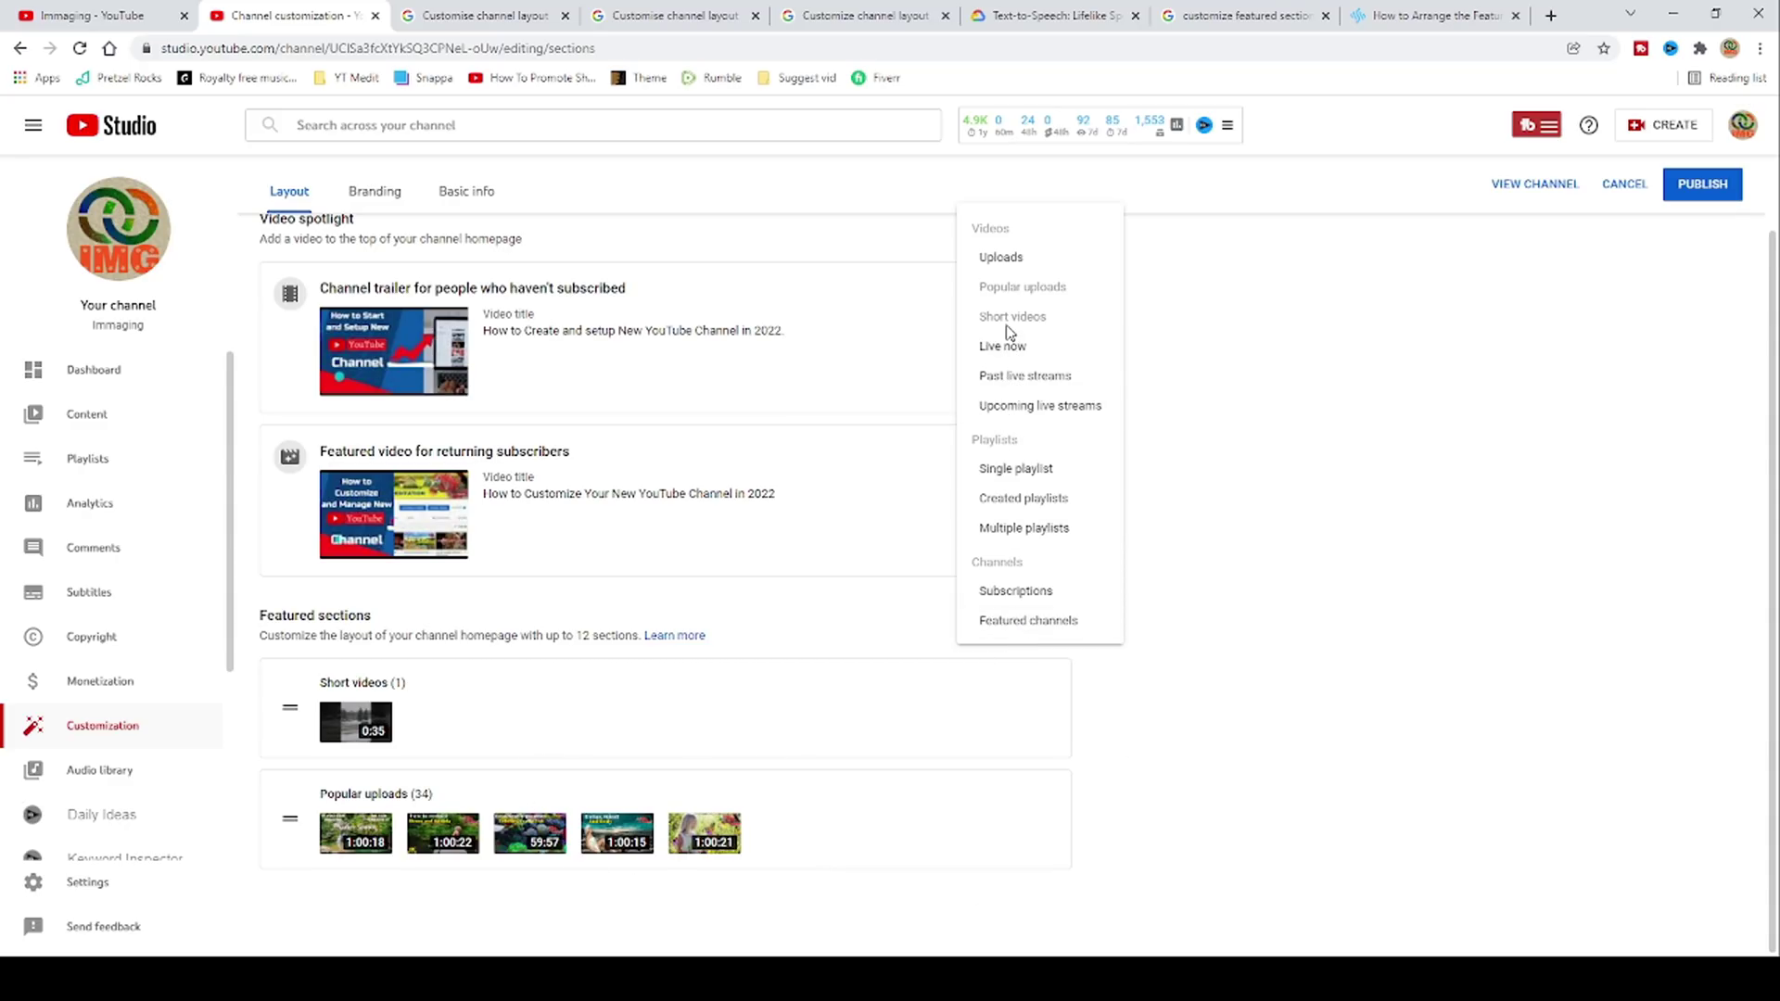
left_click(1005, 380)
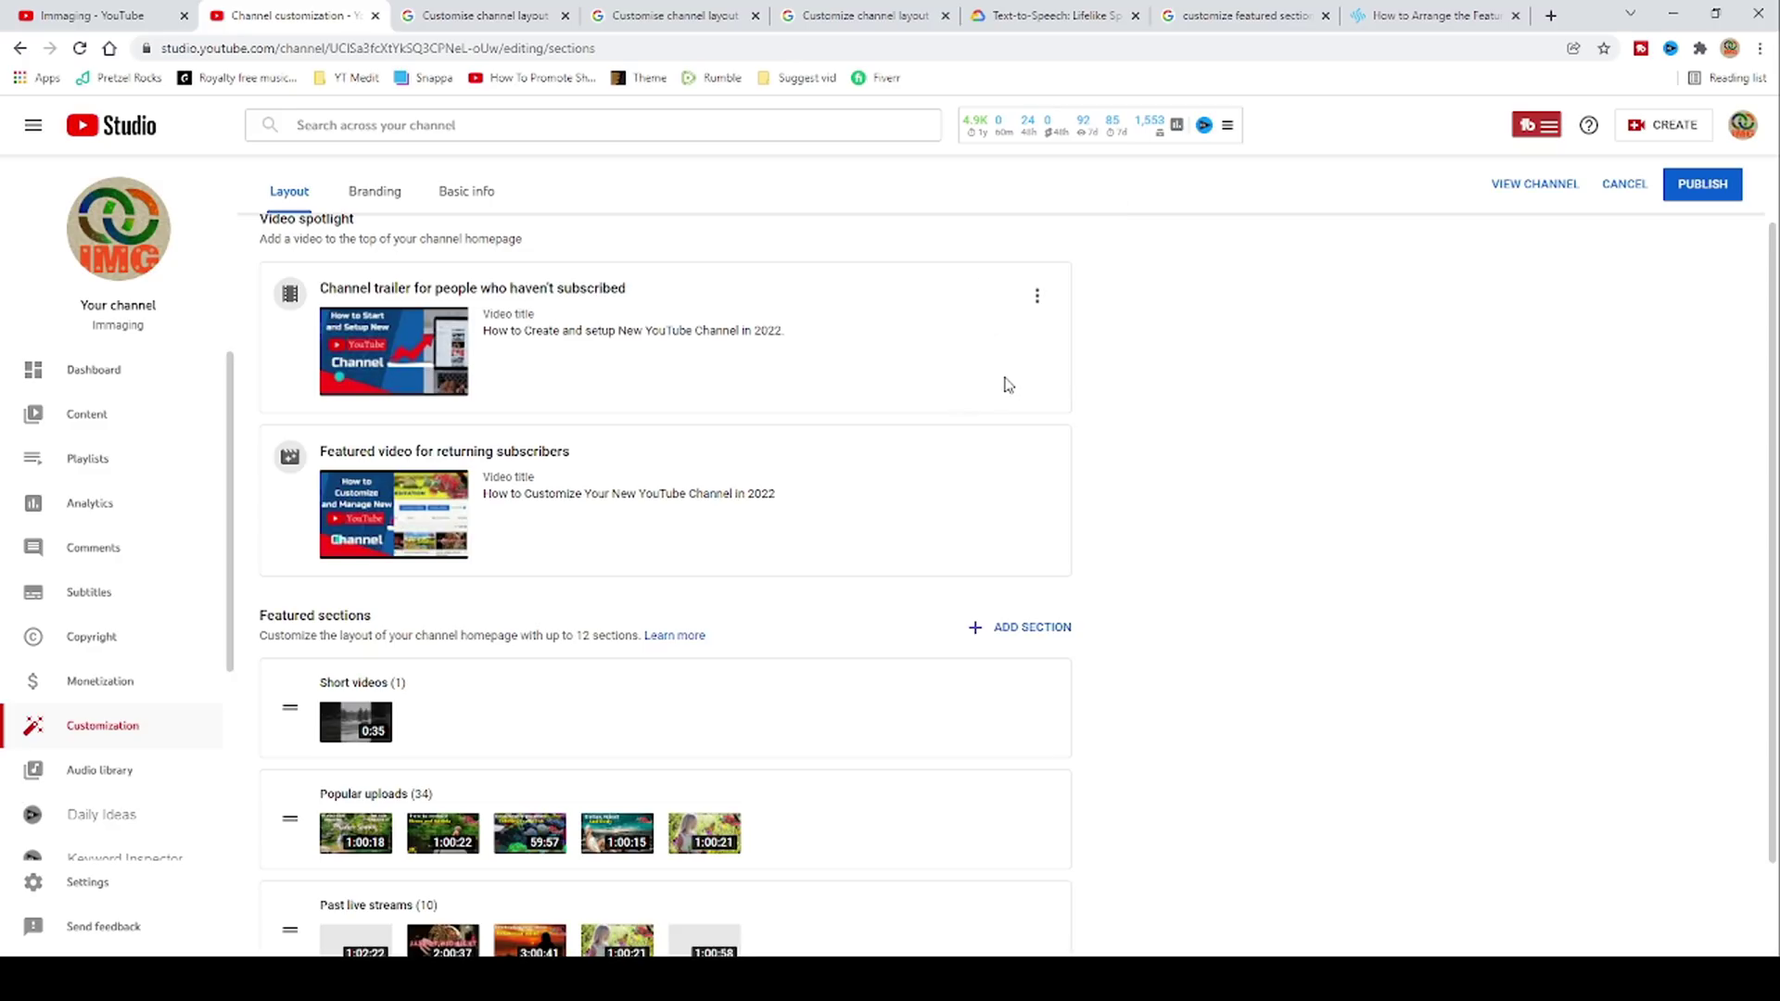
scroll(862, 596, "down", 1)
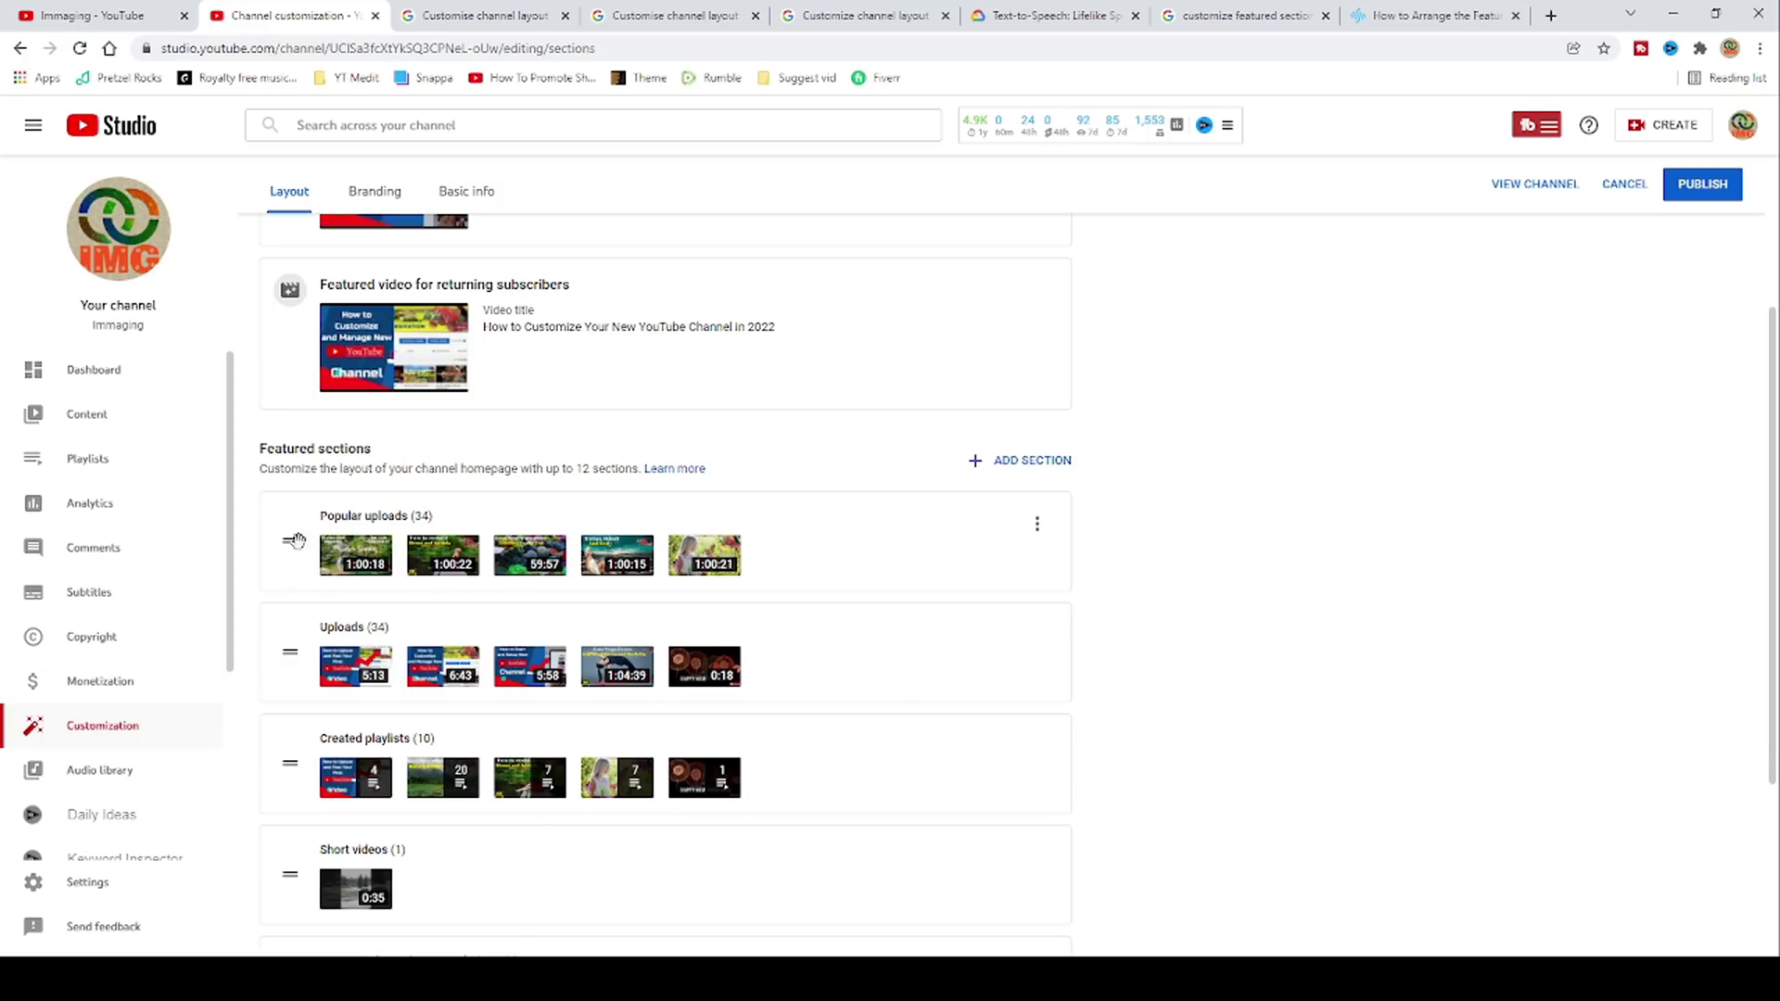
Move Popular uploads to the top of the featured sections and publish the layout.
mouse_move(290, 542)
left_mouse_down()
mouse_move(278, 806)
mouse_move(290, 538)
left_mouse_up()
left_click(1693, 195)
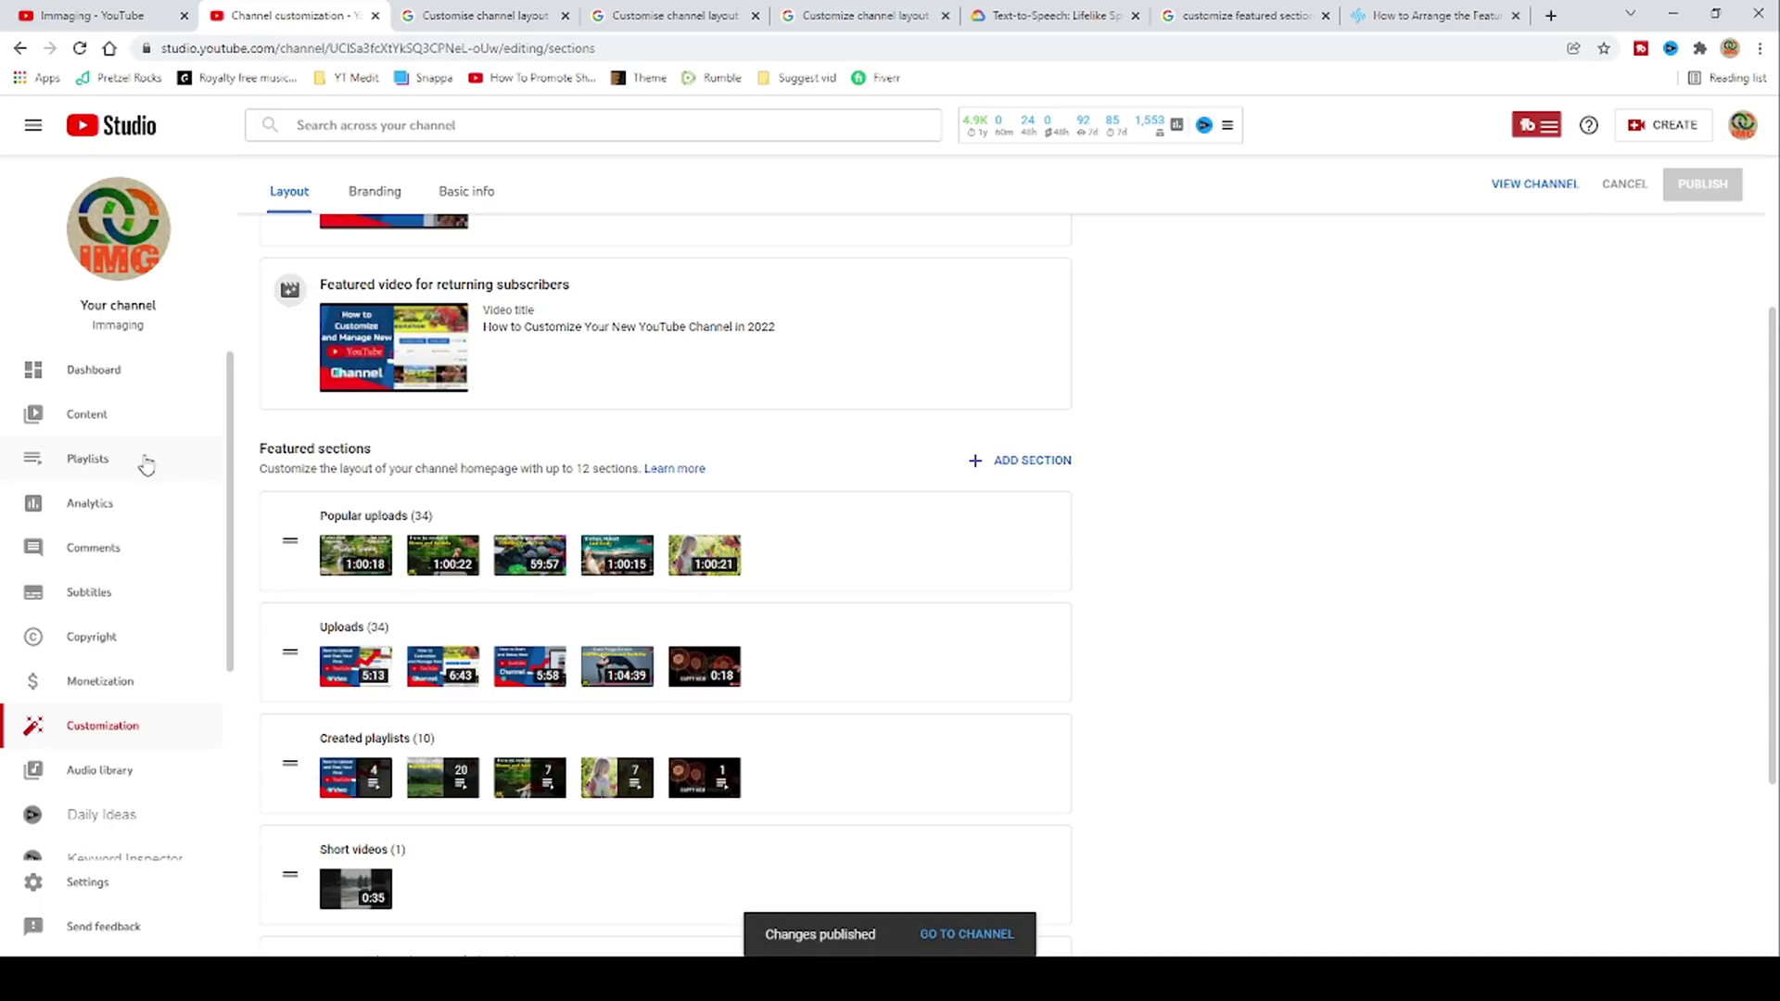
left_click(1550, 186)
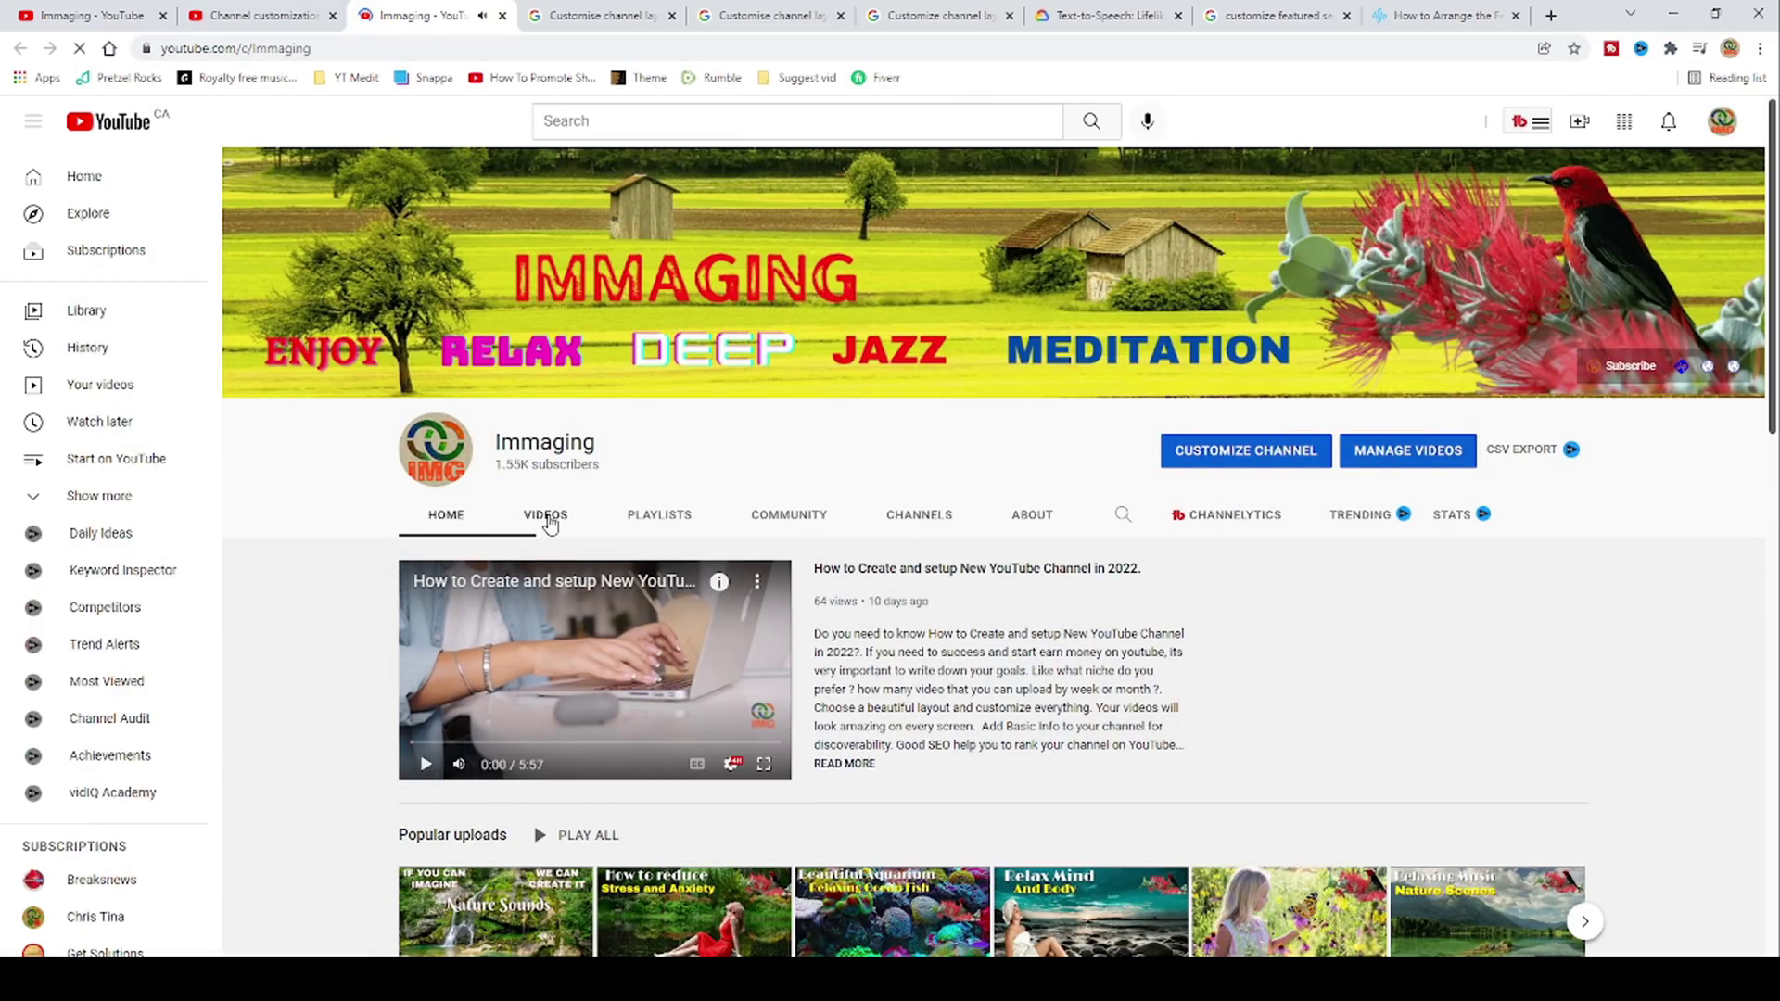
Scroll the live channel Home tab to check the Popular uploads, Uploads and Created playlists rows.
scroll(380, 419, "down", 5)
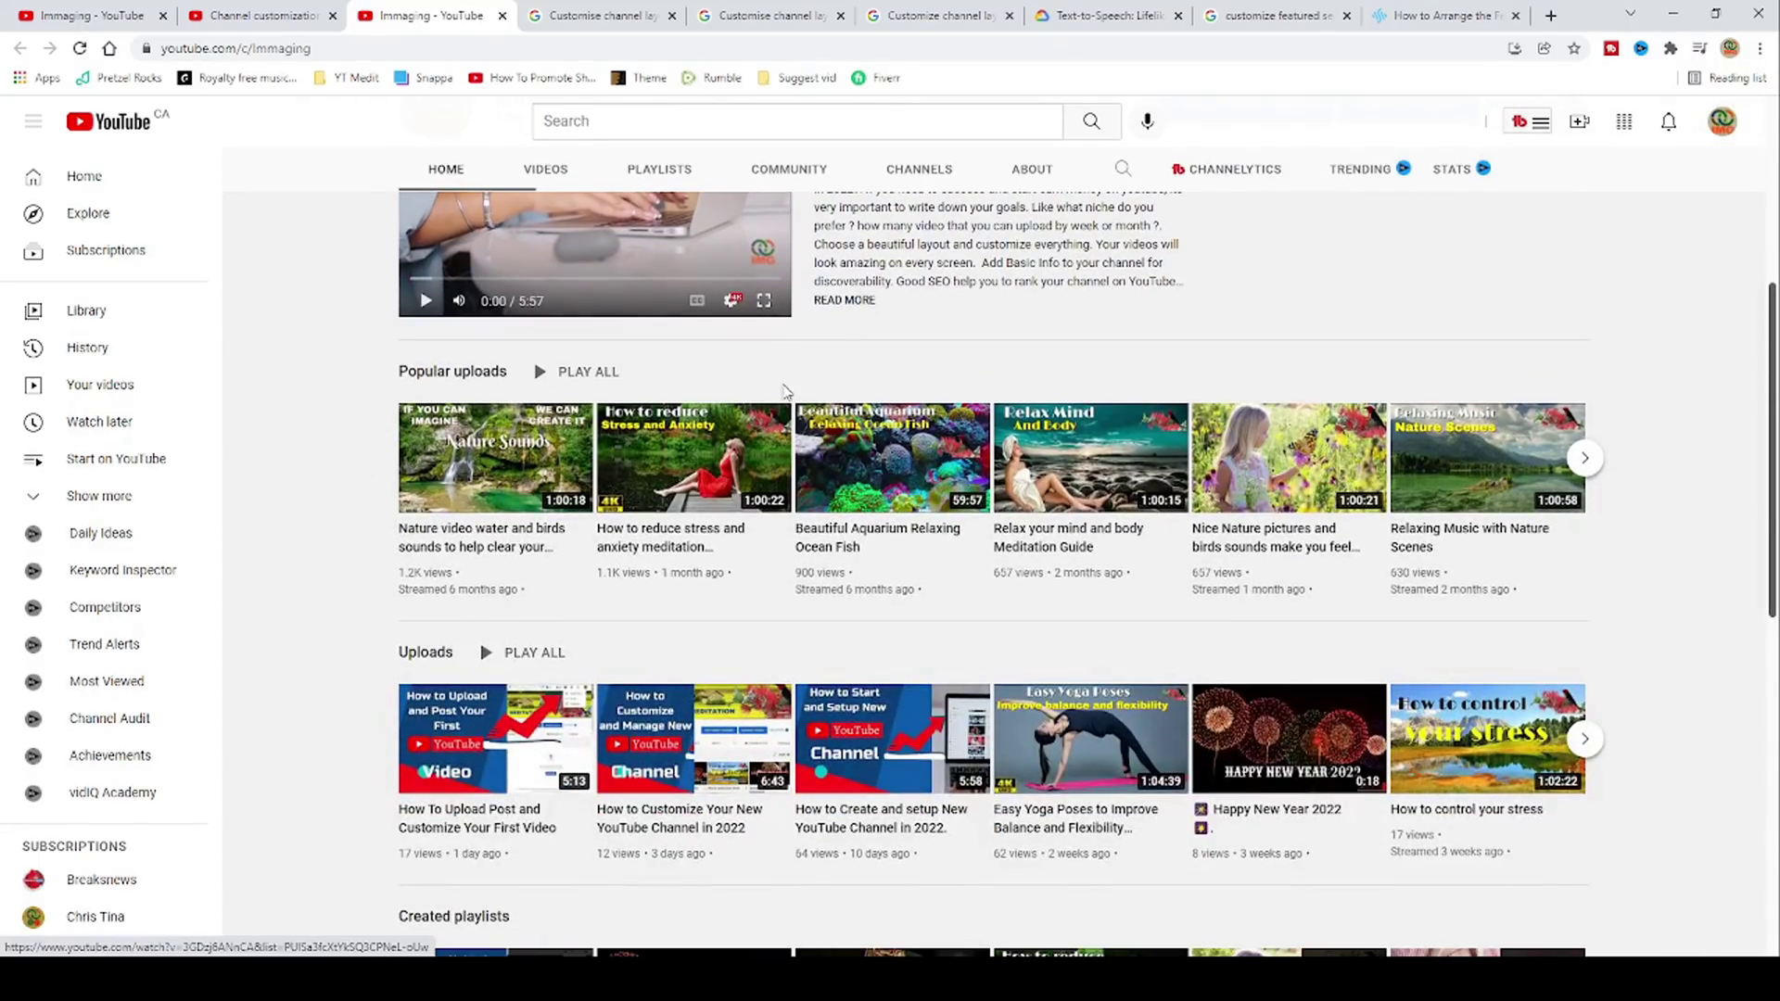
scroll(350, 564, "down", 2)
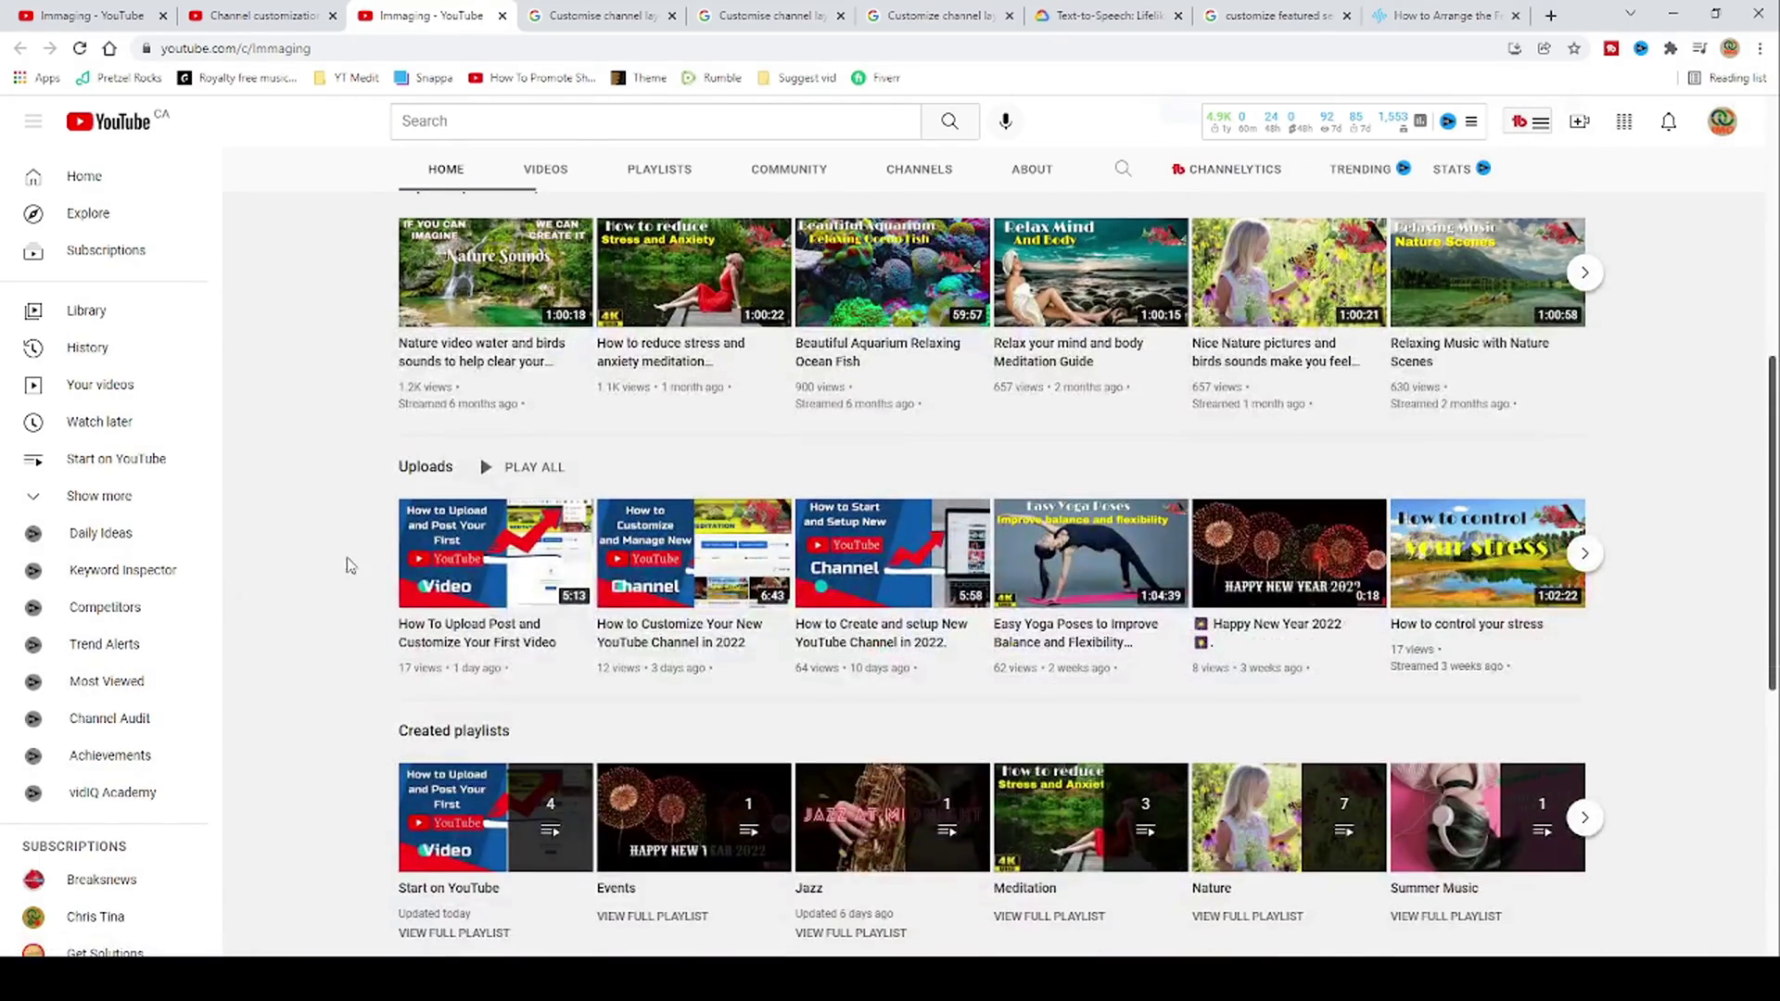